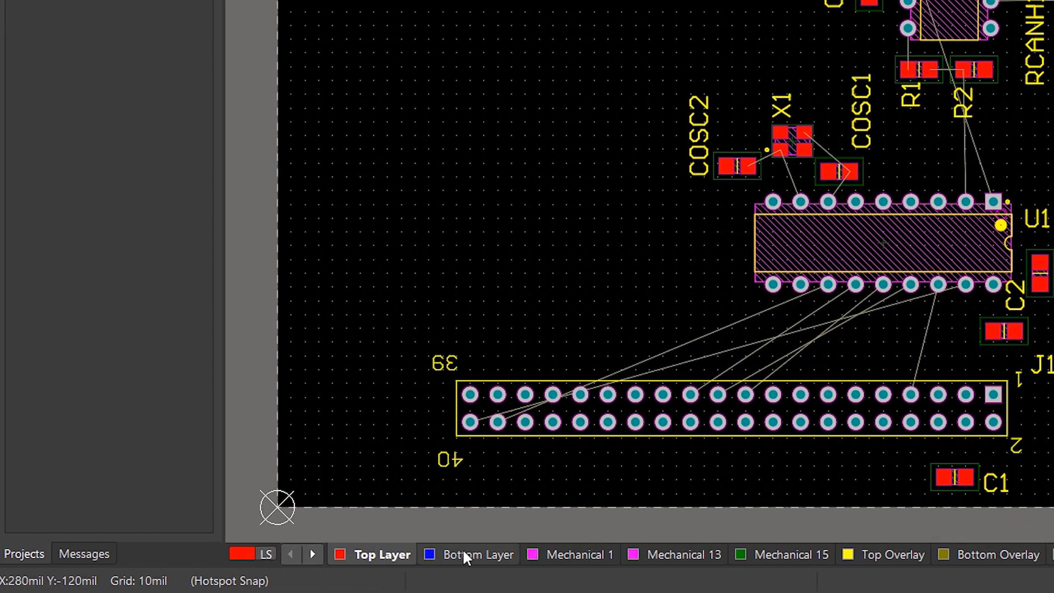
# - Switch the active layer to Bottom Layer and back to Top Layer twice
pyautogui.click(306, 568)
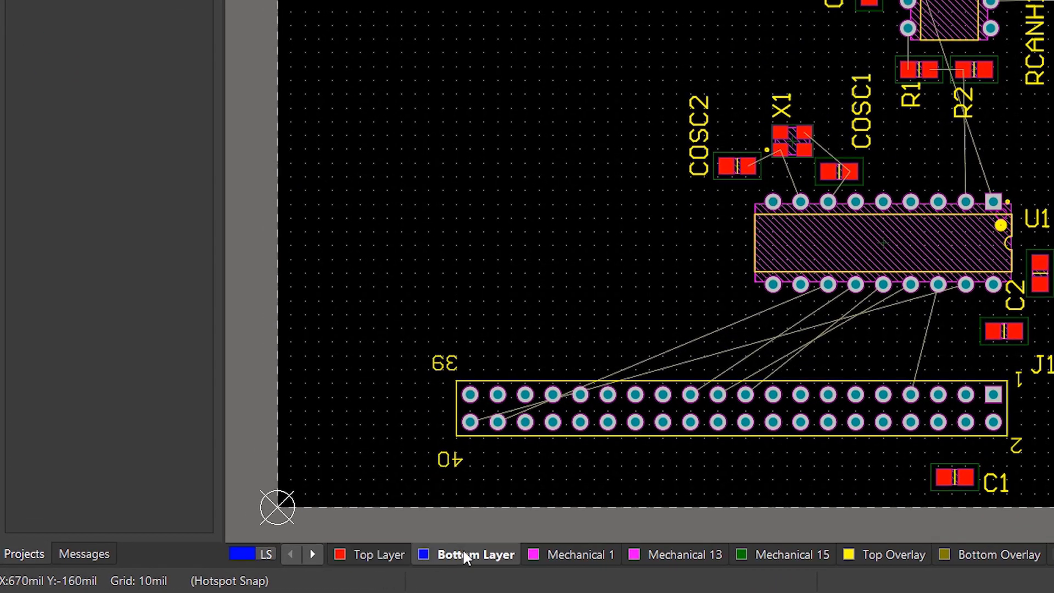
pyautogui.click(368, 557)
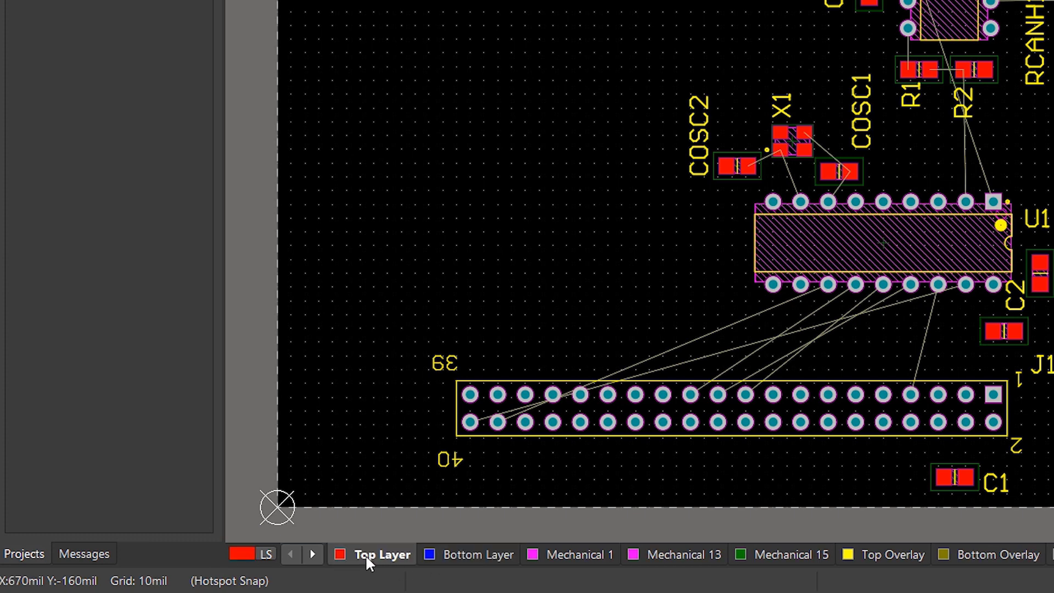
pyautogui.press('KP_Multiply')
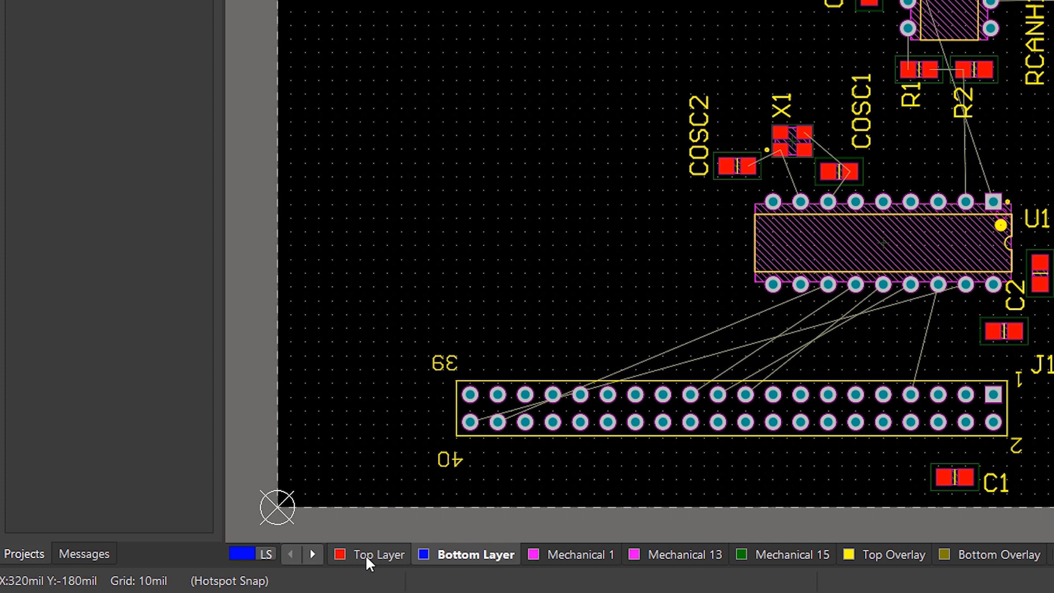
pyautogui.click(367, 558)
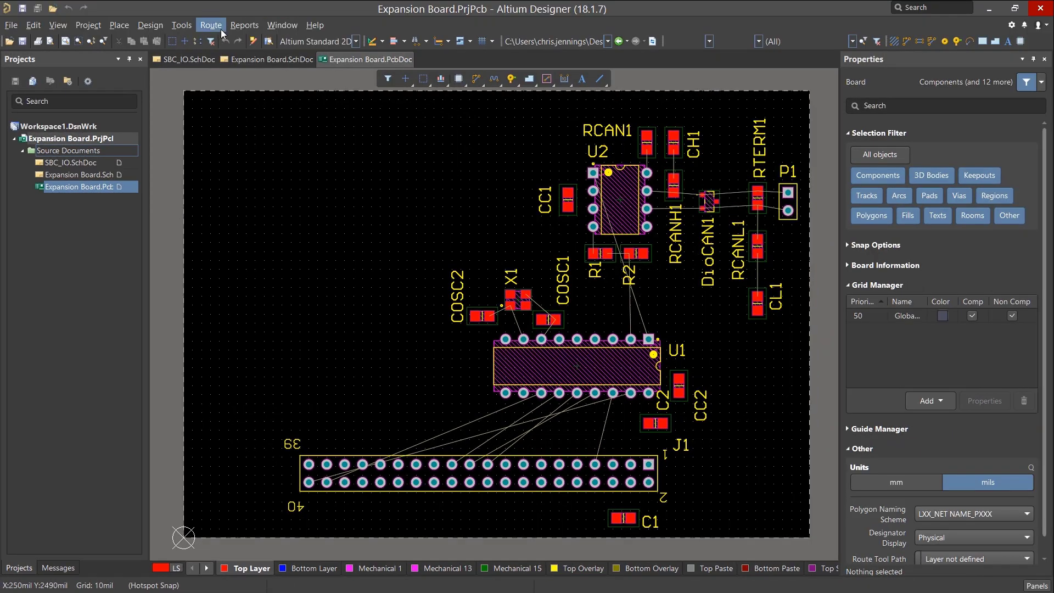
# - Open the PCB design rules and examine the constraints of the Width routing rule
pyautogui.click(151, 25)
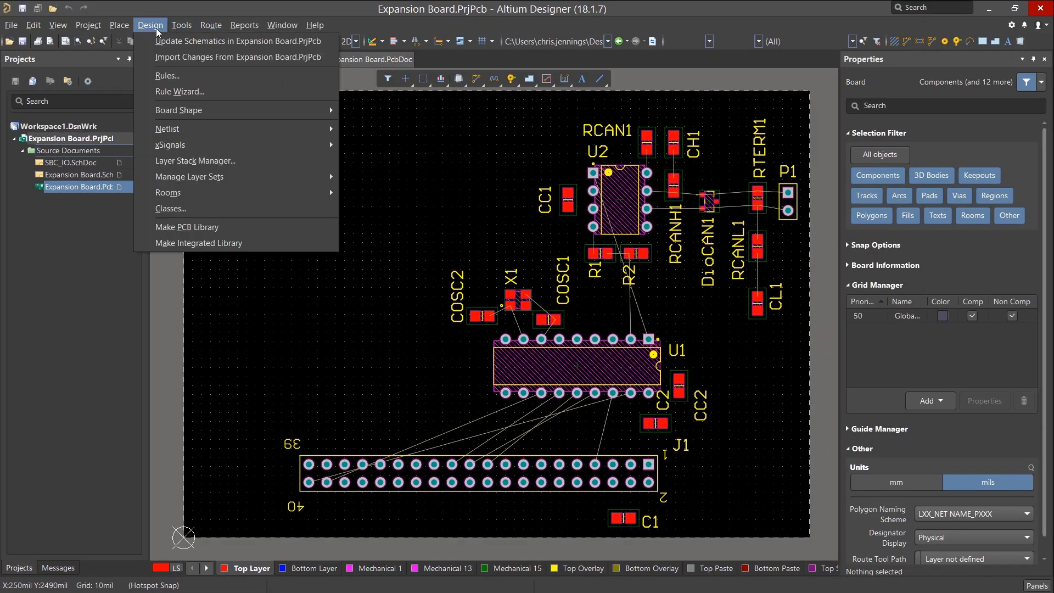
pyautogui.click(167, 79)
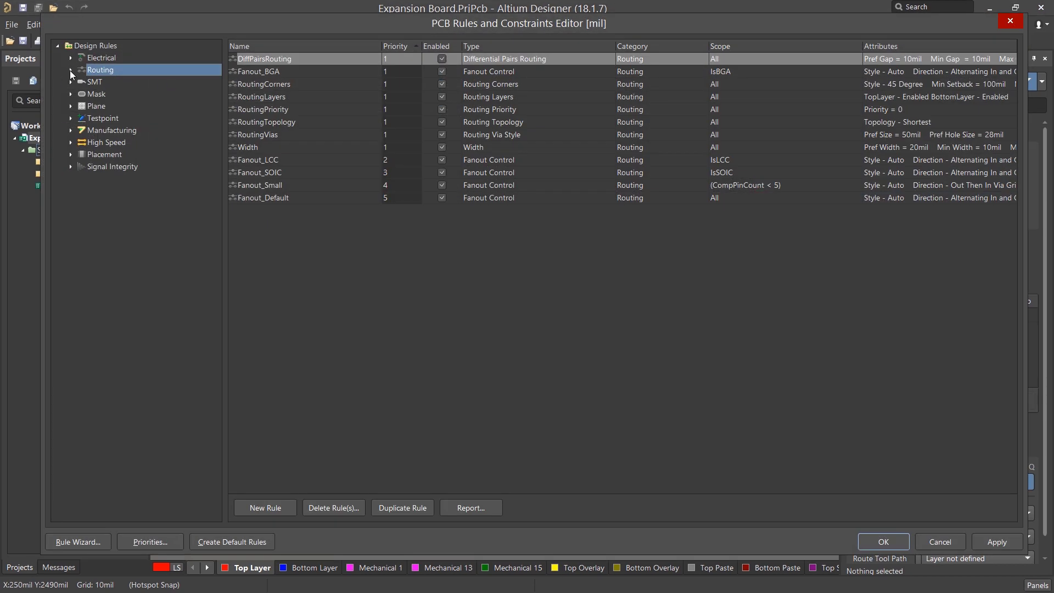
pyautogui.click(70, 70)
pyautogui.click(84, 82)
pyautogui.click(131, 95)
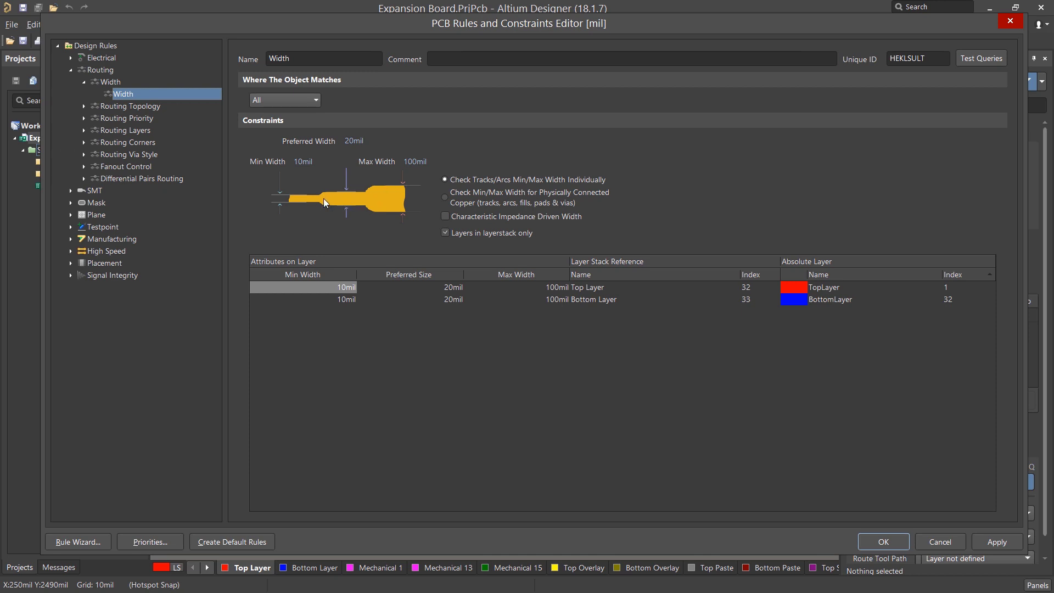
# - In the RoutingVias rule, set the via hole size to 8 mil minimum, 125 mil maximum and 12 mil preferred
pyautogui.click(84, 155)
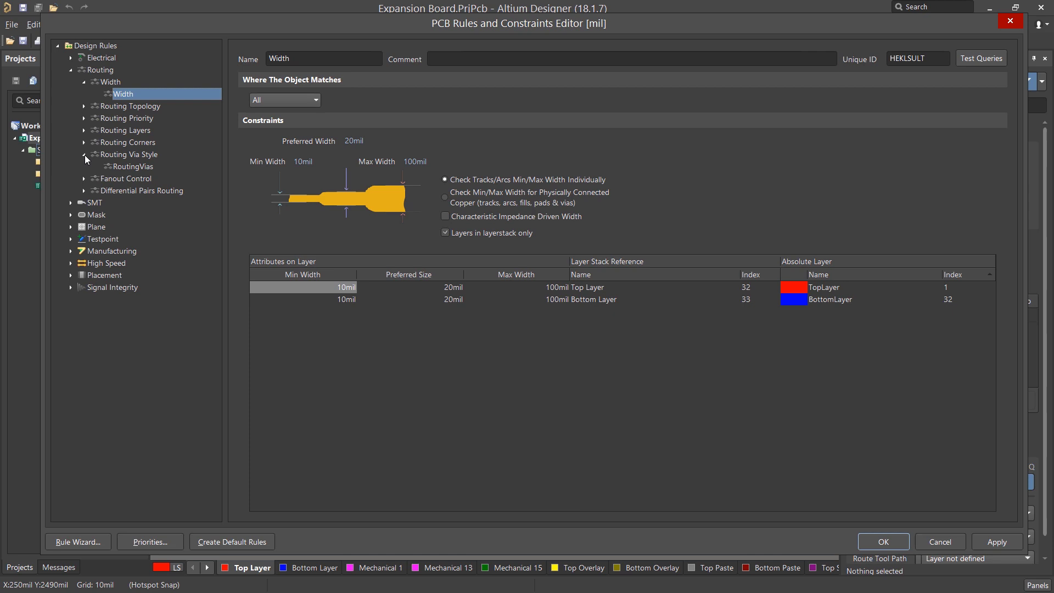
pyautogui.click(130, 167)
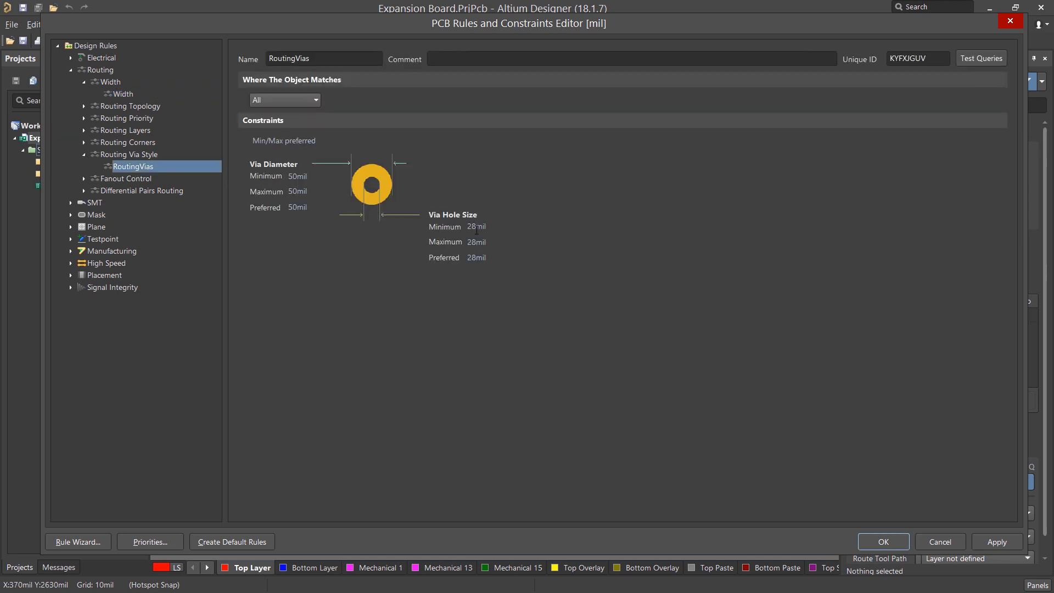
pyautogui.moveTo(477, 229); pyautogui.dragTo(468, 259)
pyautogui.write('8125')
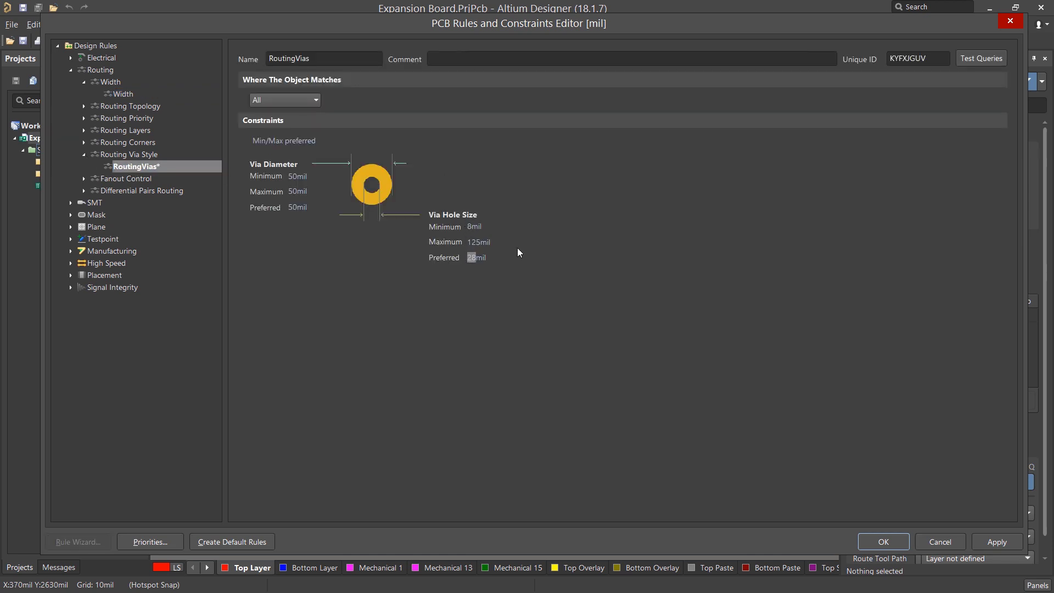
pyautogui.write('12')
# - Set the RoutingVias rule's via diameter to 15 mil minimum, 130 mil maximum and 25 mil preferred
pyautogui.moveTo(296, 177); pyautogui.dragTo(288, 209)
pyautogui.write('15130')
pyautogui.write('25')
# - Review the BoardOutlineClearance manufacturing rule, then collapse the rule categories and accept the design rule changes
pyautogui.click(72, 251)
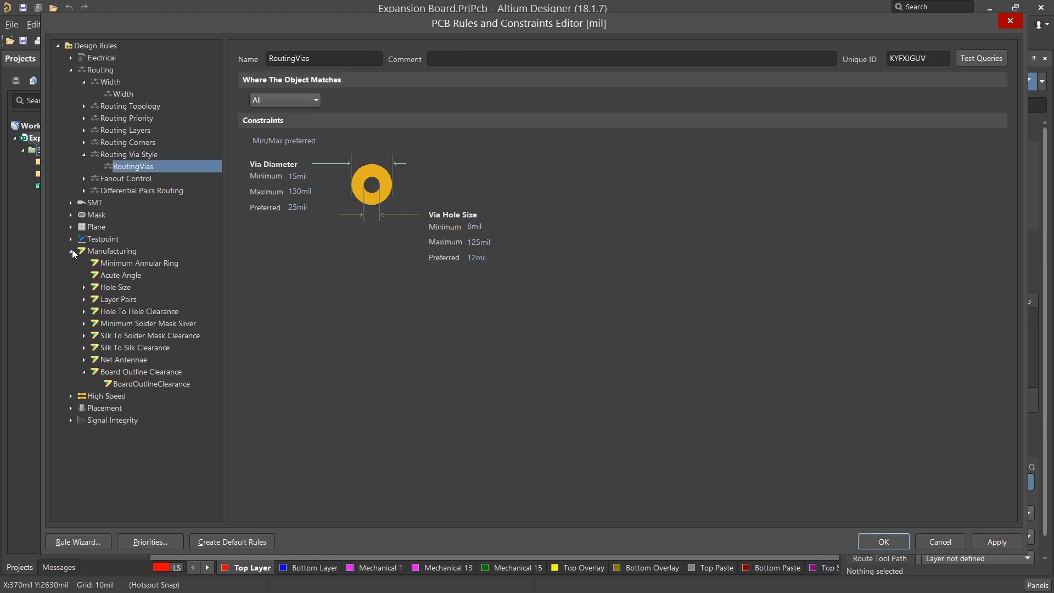
pyautogui.click(158, 380)
pyautogui.click(71, 252)
pyautogui.click(84, 154)
pyautogui.click(84, 83)
pyautogui.click(71, 71)
pyautogui.click(895, 542)
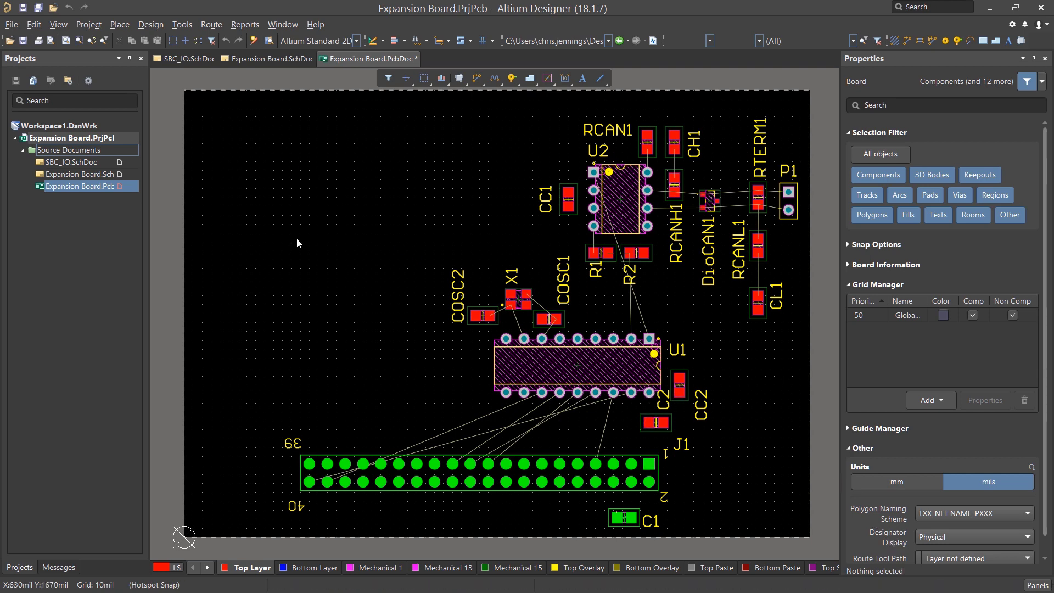
# - Reset the error markers on the board
pyautogui.click(182, 24)
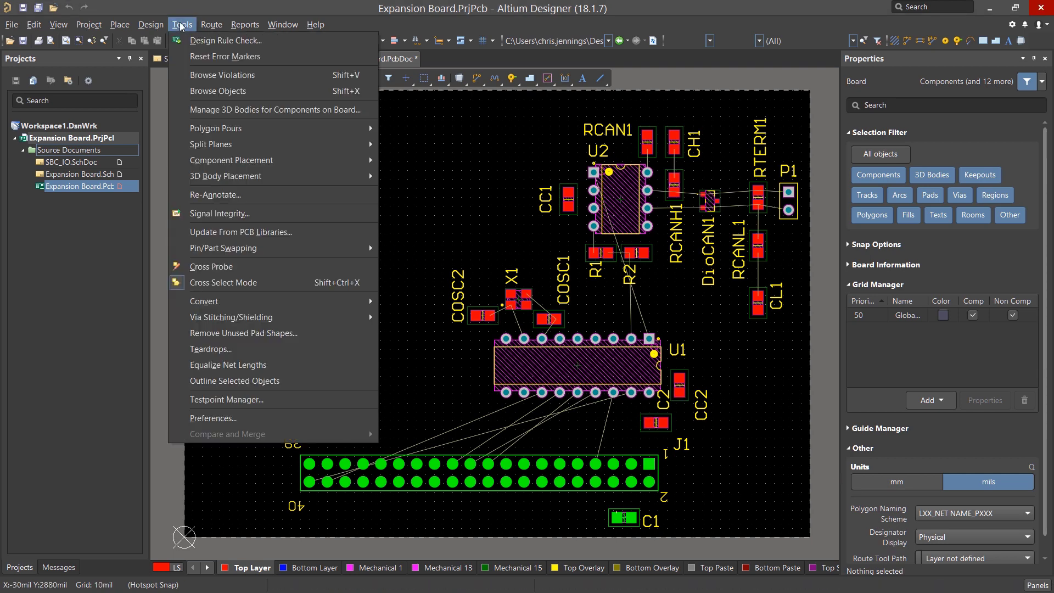
pyautogui.click(217, 56)
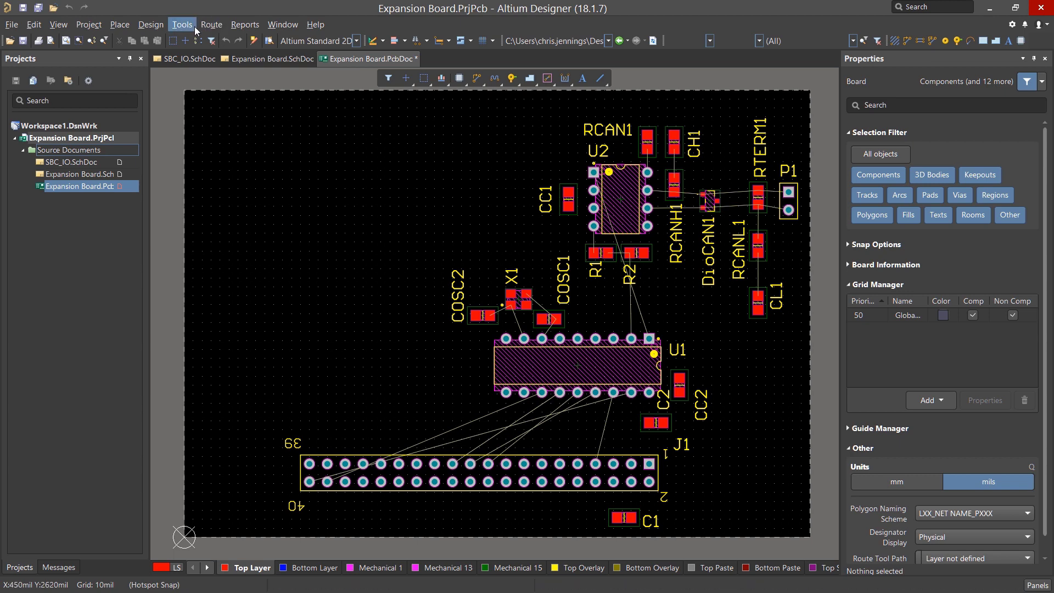
# - Start interactive routing at the COSC2 pad nearest X1, with 15 mil track width, 12 mil via hole size and 25 mil via diameter
pyautogui.click(212, 25)
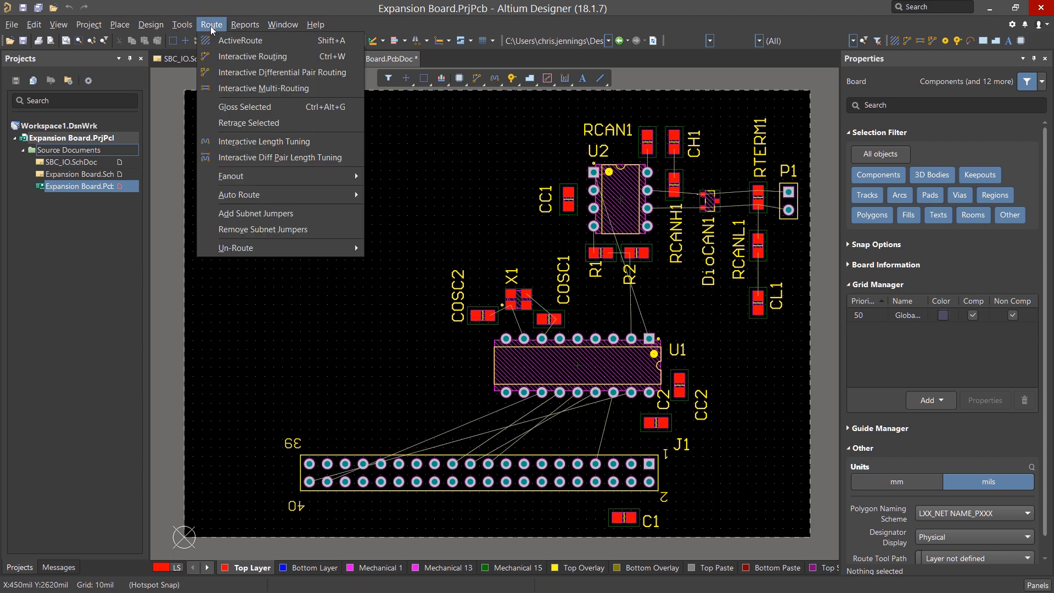
pyautogui.click(247, 56)
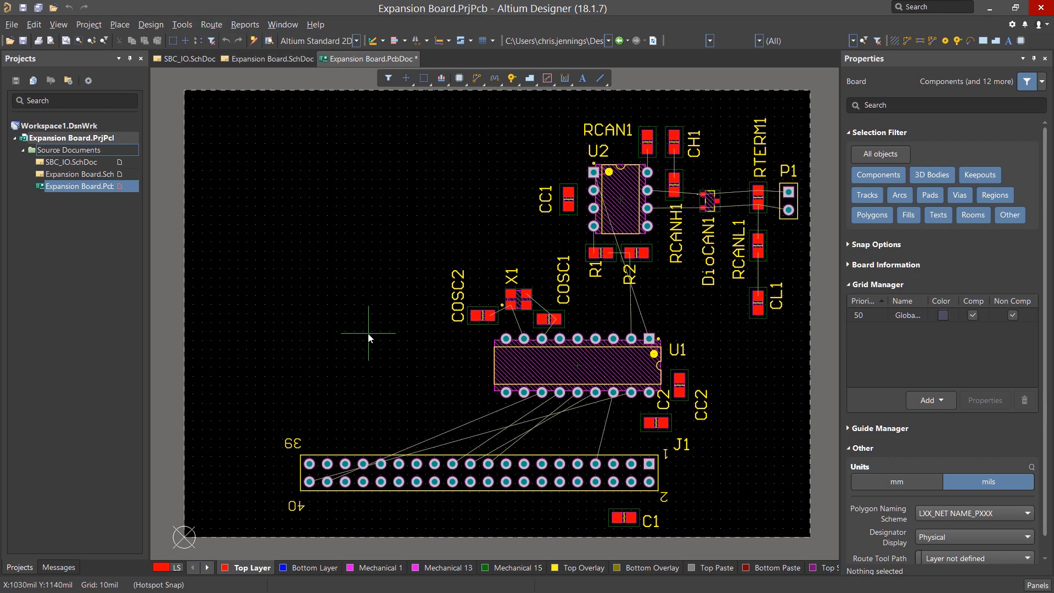
pyautogui.click(495, 314)
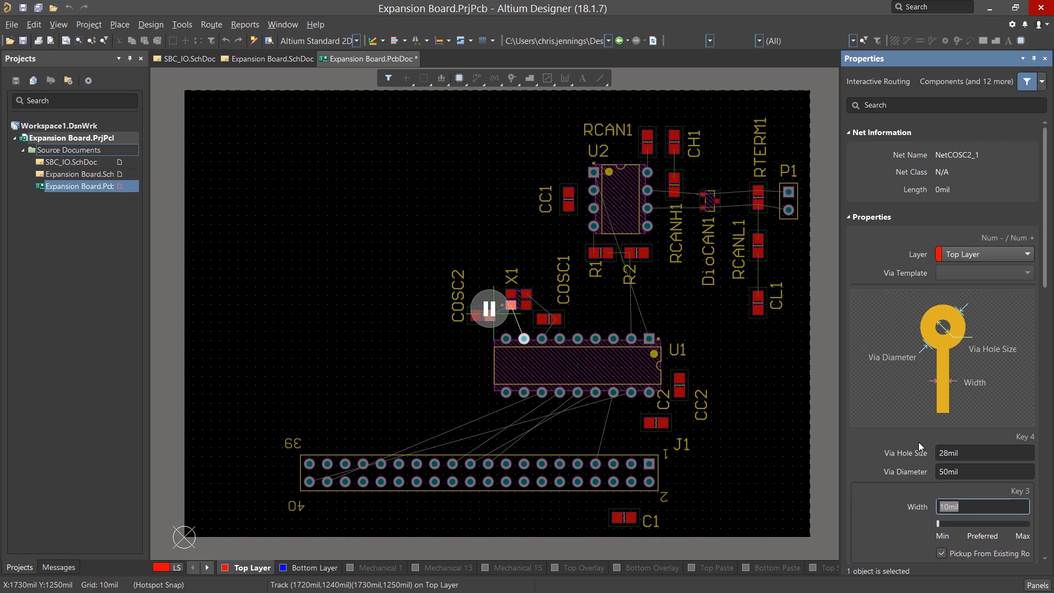
pyautogui.moveTo(950, 508); pyautogui.dragTo(943, 511)
pyautogui.write('15')
pyautogui.click(1013, 447)
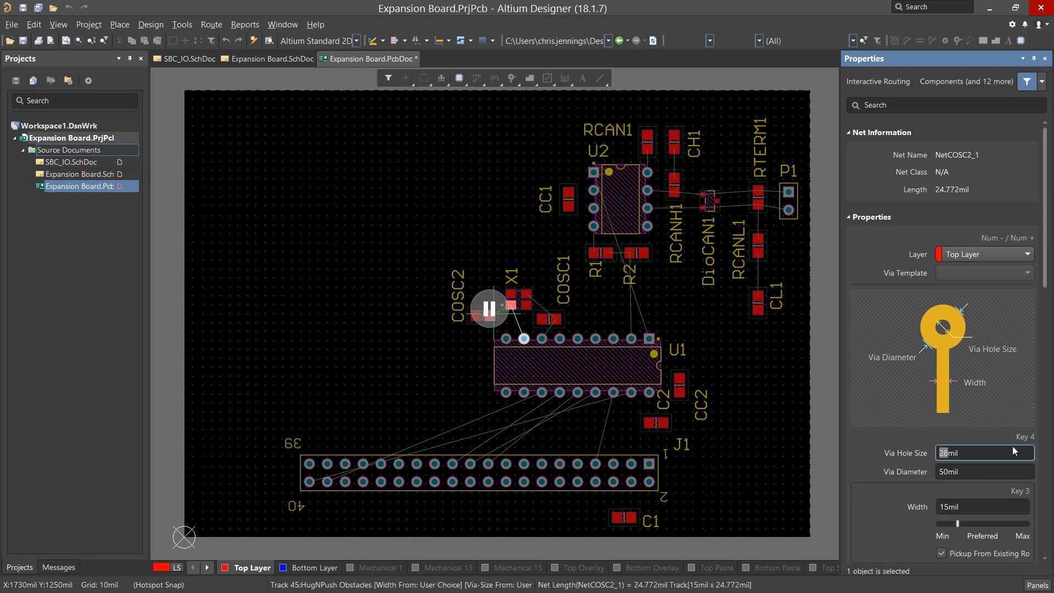
pyautogui.write('12')
pyautogui.press('Tab')
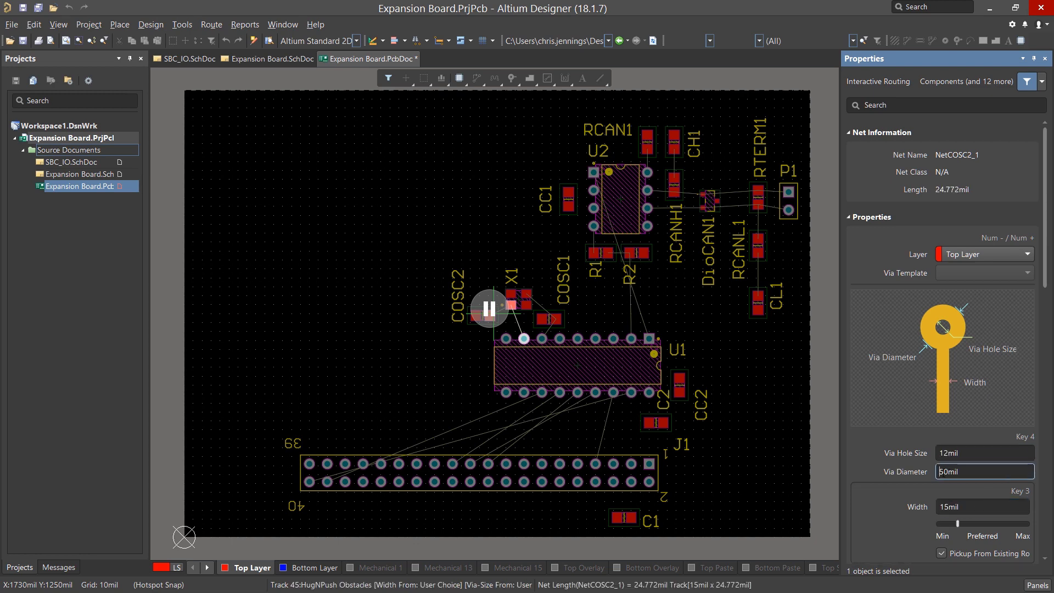
pyautogui.write('25')
pyautogui.click(489, 309)
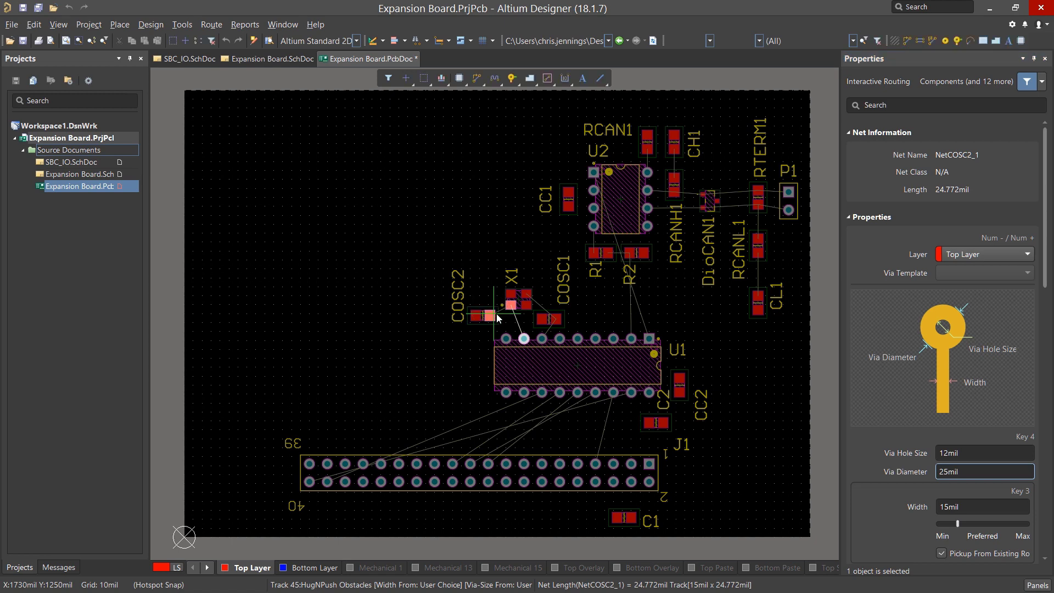
# - Route the top-layer track from COSC2 to X1's lower-left pad and on to the connected U1 pin
pyautogui.click(511, 305)
pyautogui.click(511, 306)
pyautogui.click(525, 340)
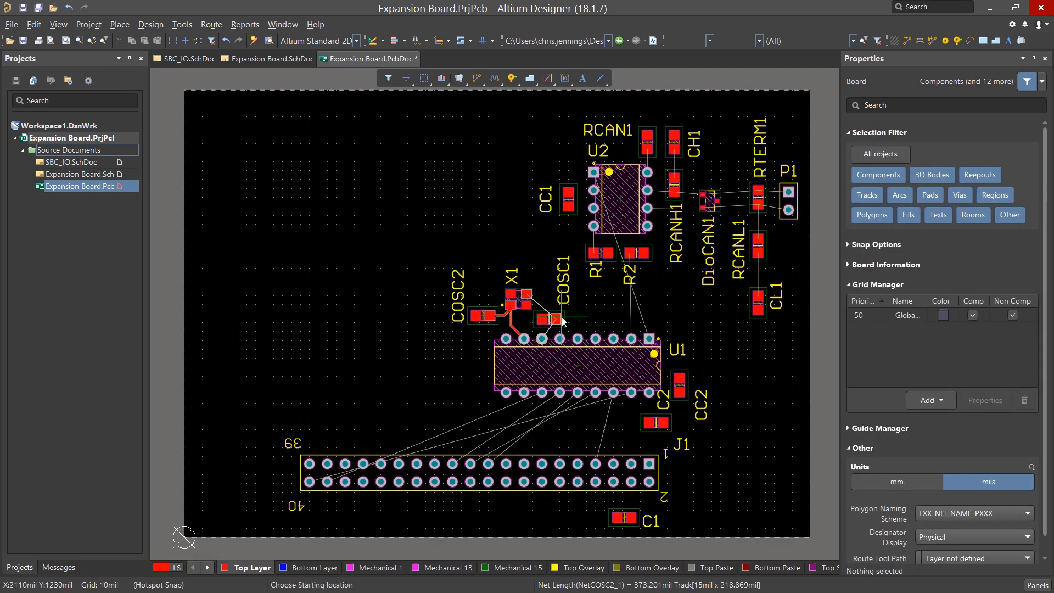
# - Route the NetCOSC1_2 tracks on the top layer, connecting COSC1's pad to its U1 pin and to X1's upper-right pad
pyautogui.click(557, 321)
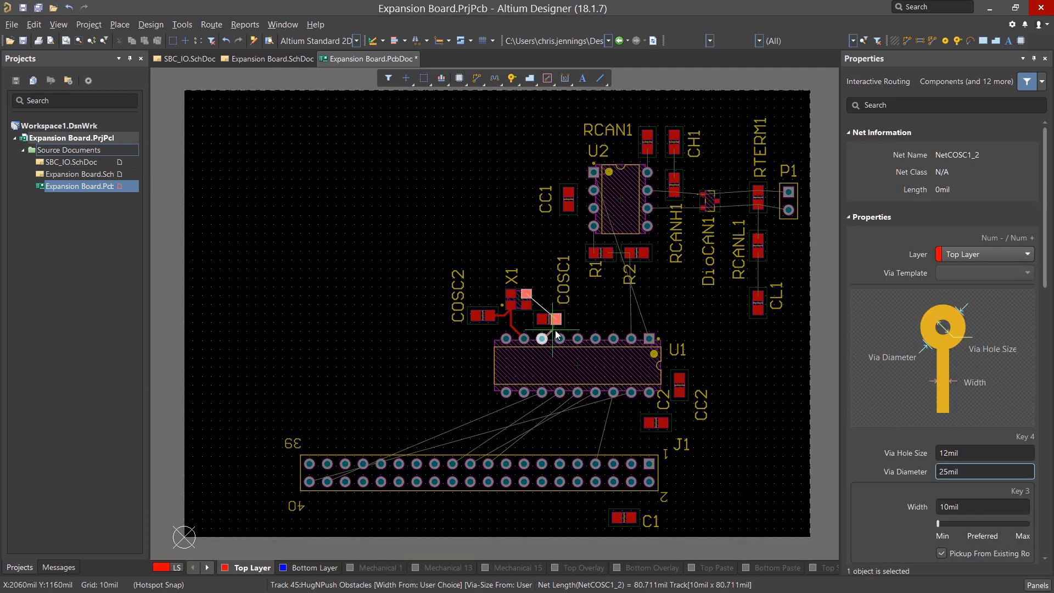
pyautogui.click(557, 321)
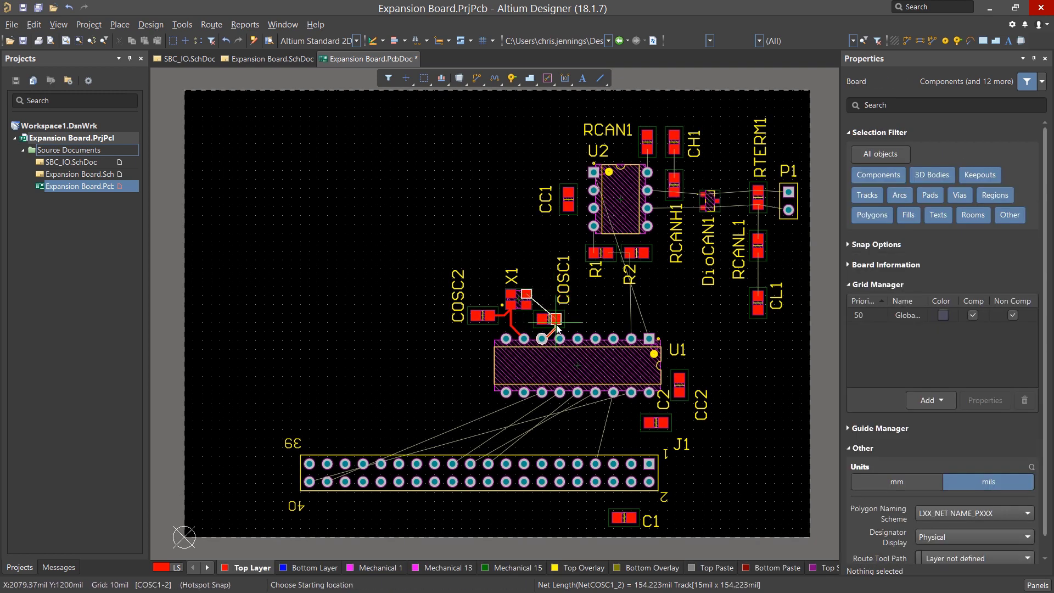
pyautogui.click(557, 321)
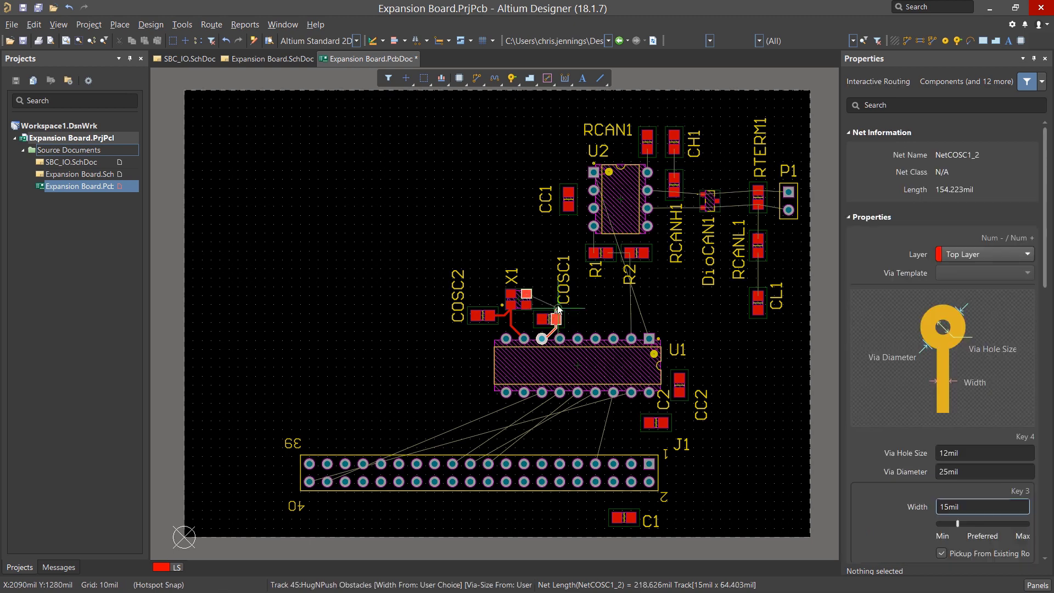
pyautogui.click(528, 296)
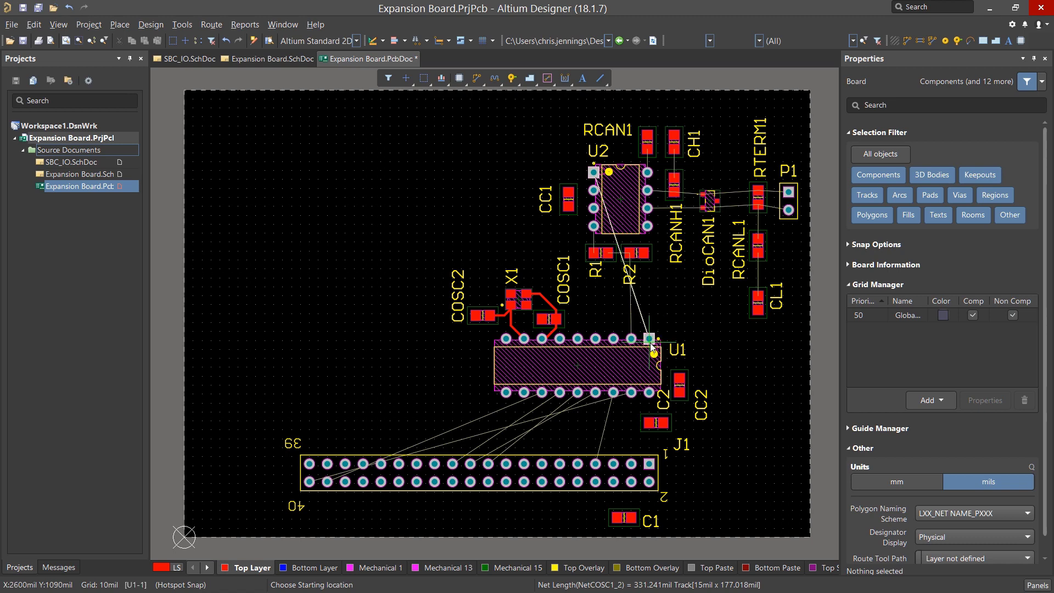
# - Route CAN_TXD from U1 pin 1 with a short top-layer track, a via, and a bottom-layer track to U2 pin 1
pyautogui.click(649, 339)
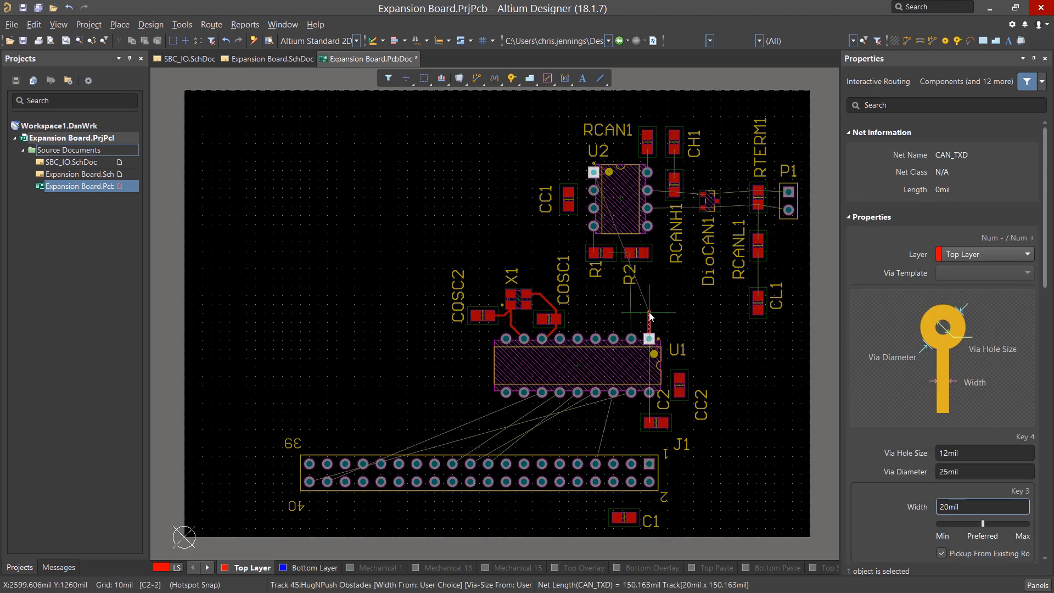
pyautogui.click(649, 311)
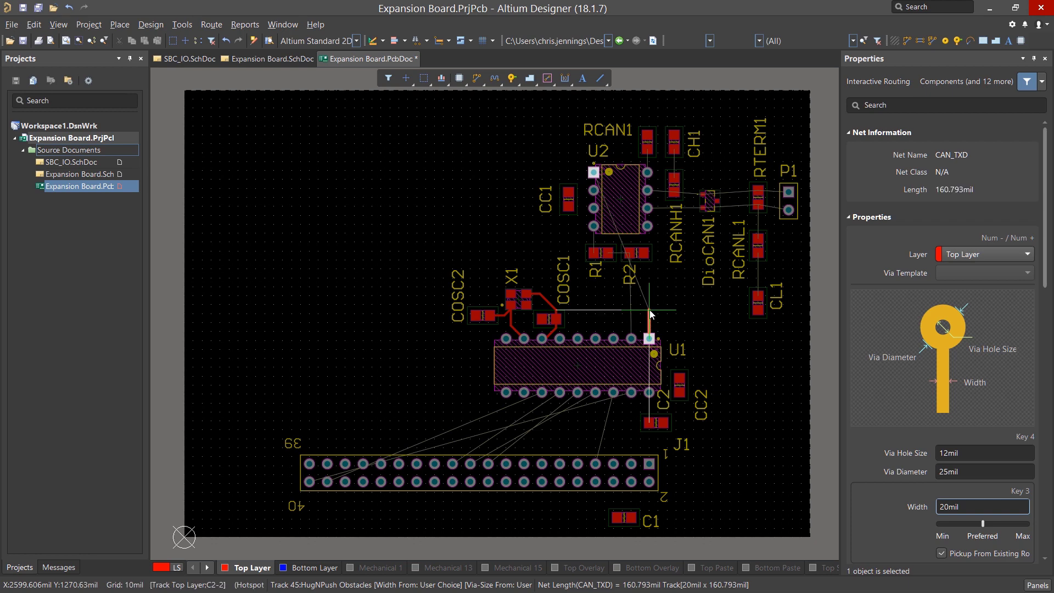
pyautogui.press('KP_Multiply')
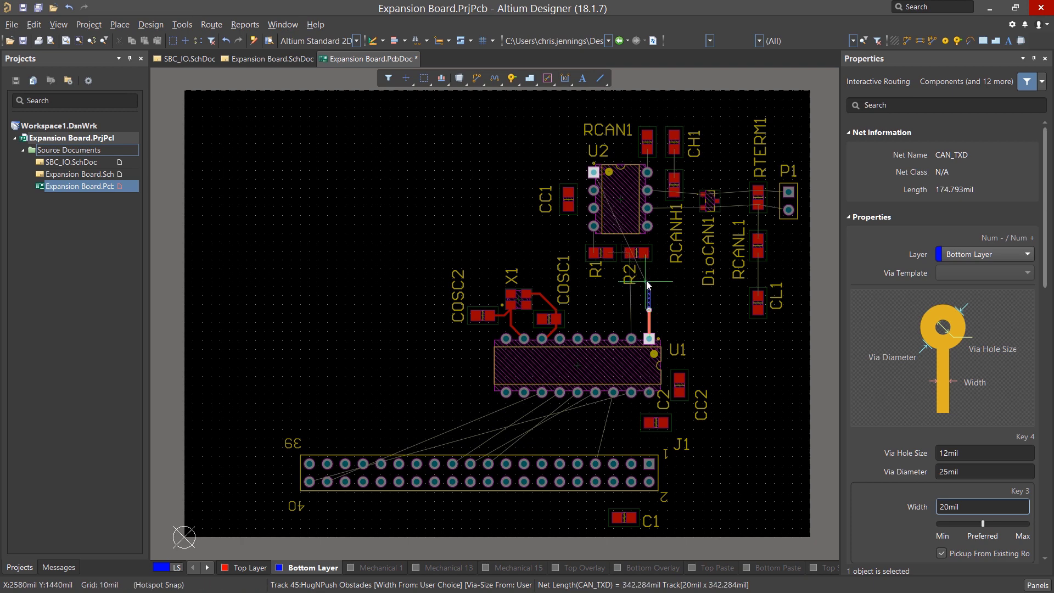
pyautogui.click(596, 173)
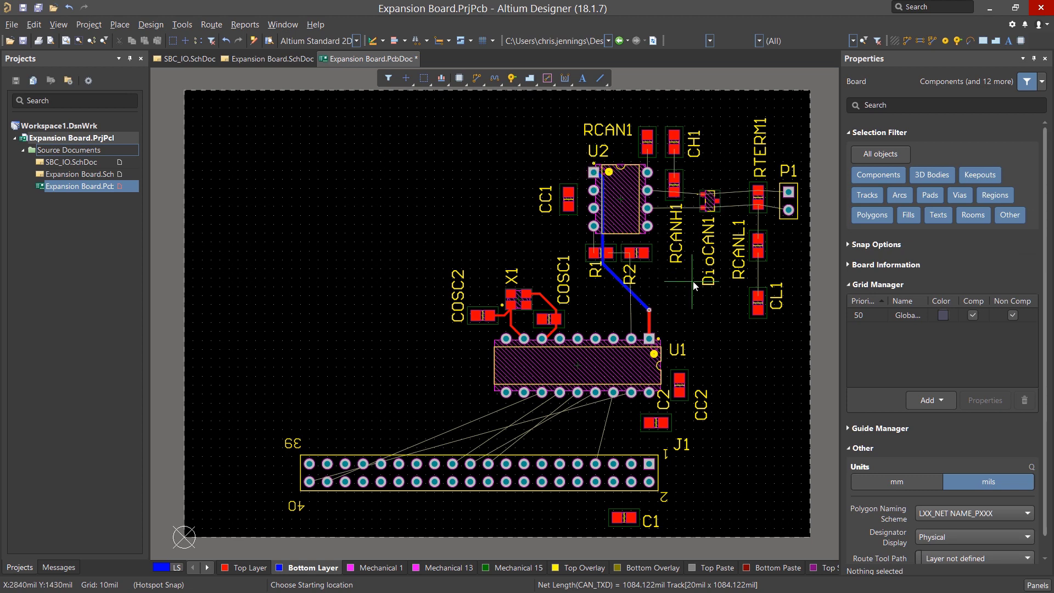
# - Reroute CAN_TXD entirely on the bottom layer from U1 pin 1 to the existing track below R1, and end routing
pyautogui.moveTo(693, 281); pyautogui.dragTo(751, 213, button='right')
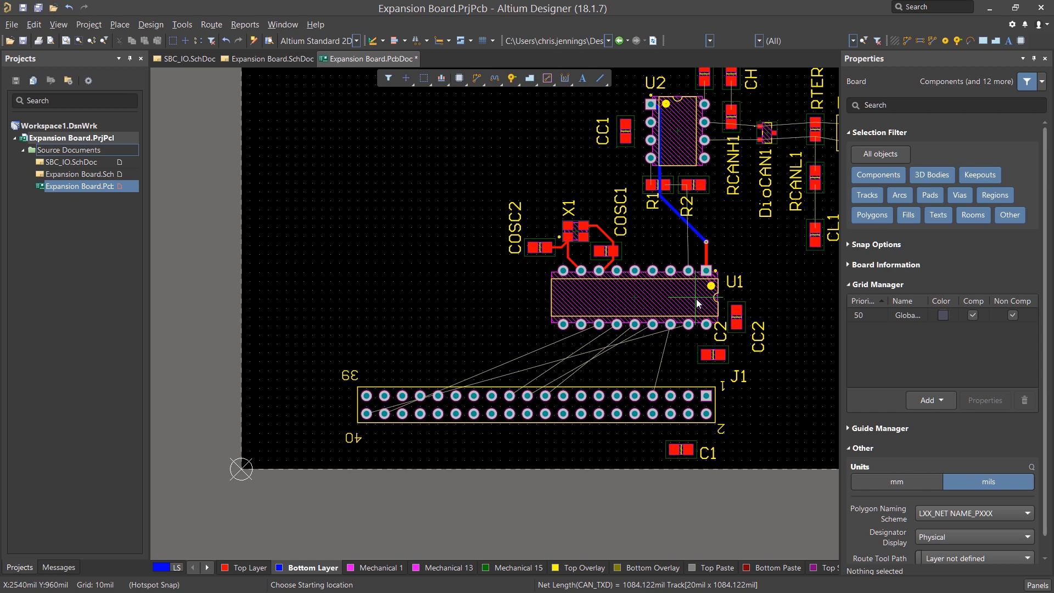
pyautogui.click(707, 271)
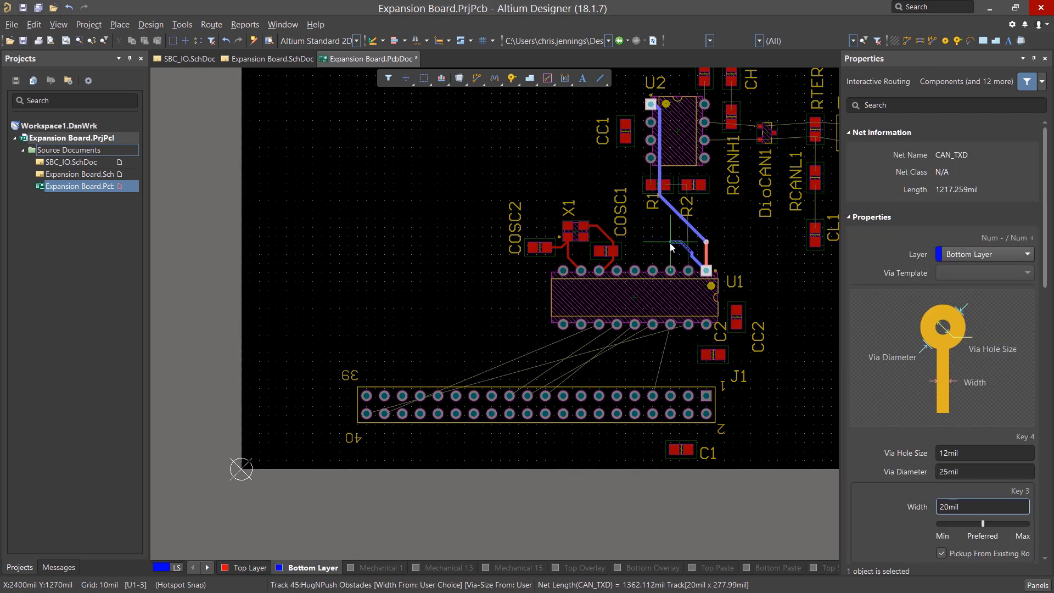
pyautogui.click(673, 211)
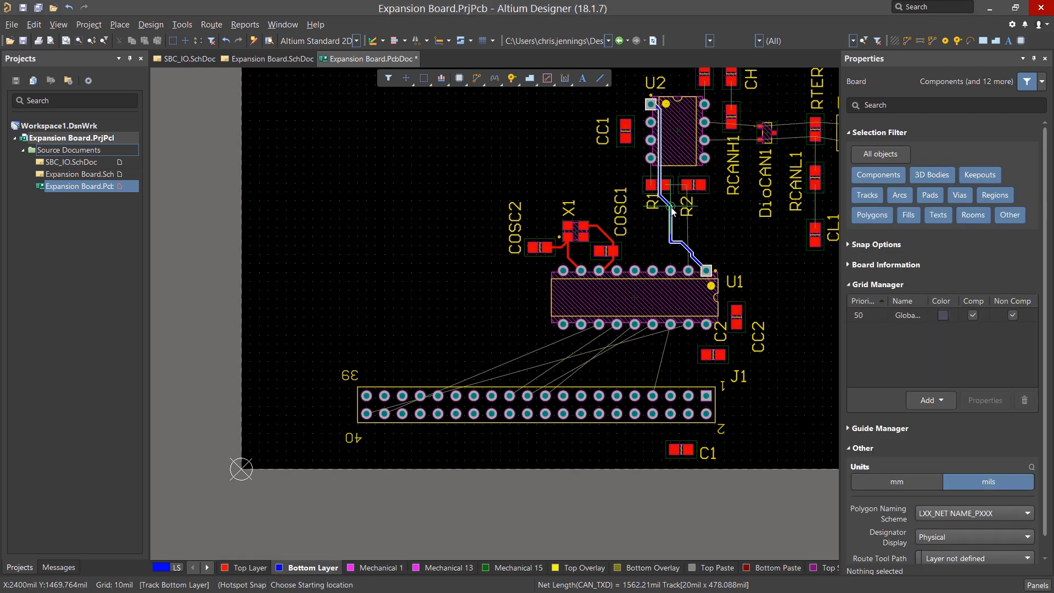
pyautogui.rightClick(728, 237)
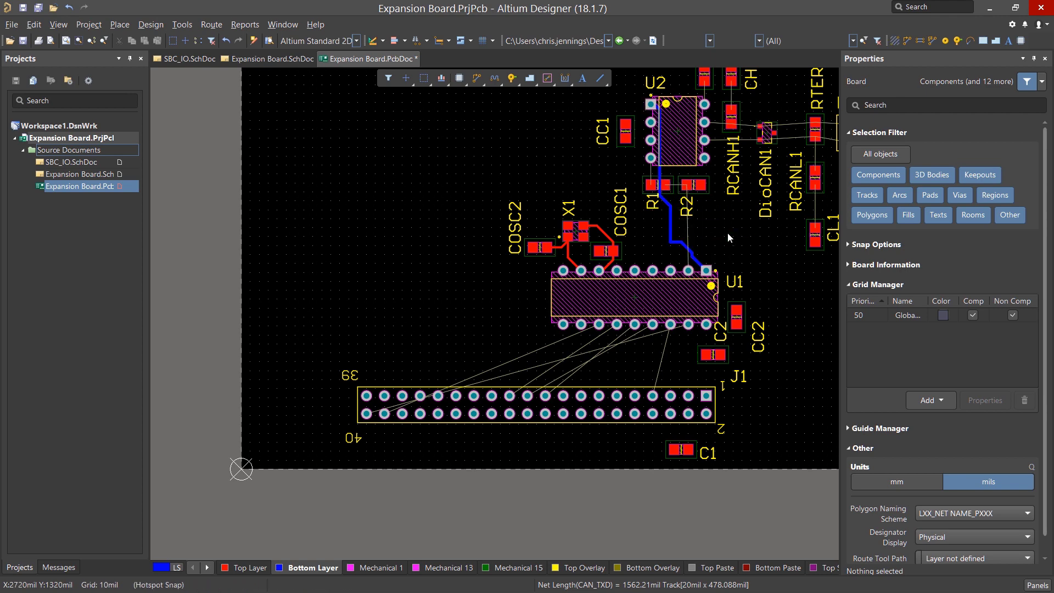
# - Select a CAN_TXD track segment near U1 and extend the selection to the whole connected route
pyautogui.click(689, 248)
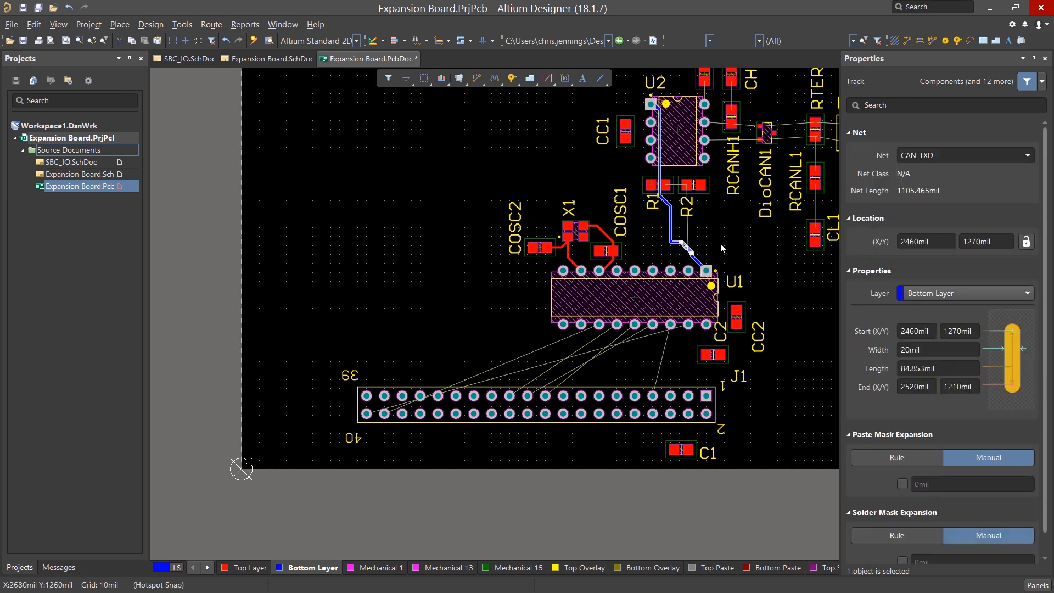
pyautogui.press('Tab')
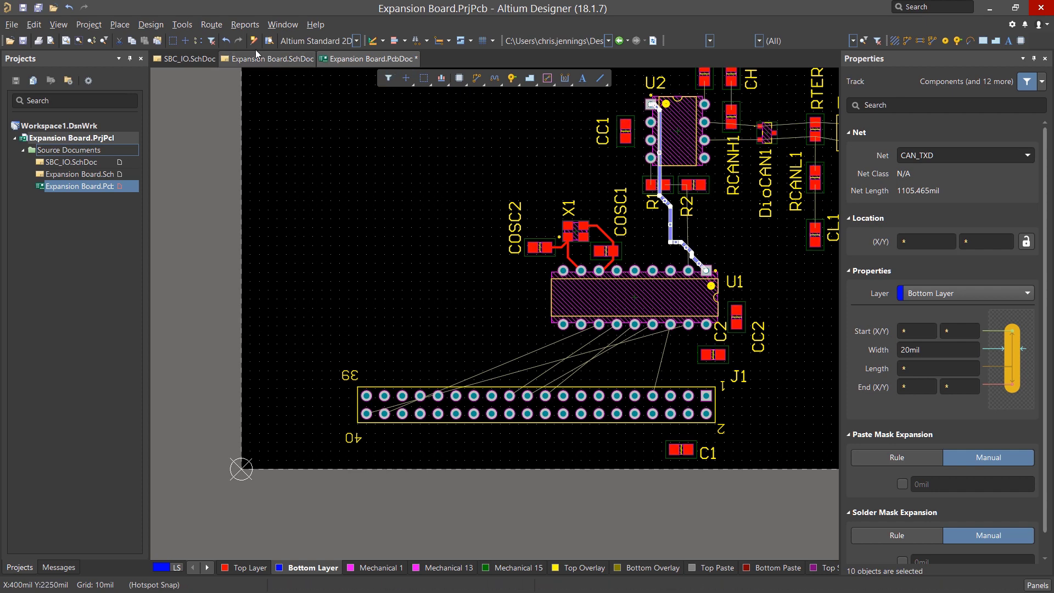
# - Gloss the selected CAN_TXD route to smooth and shorten it on the bottom layer
pyautogui.click(212, 24)
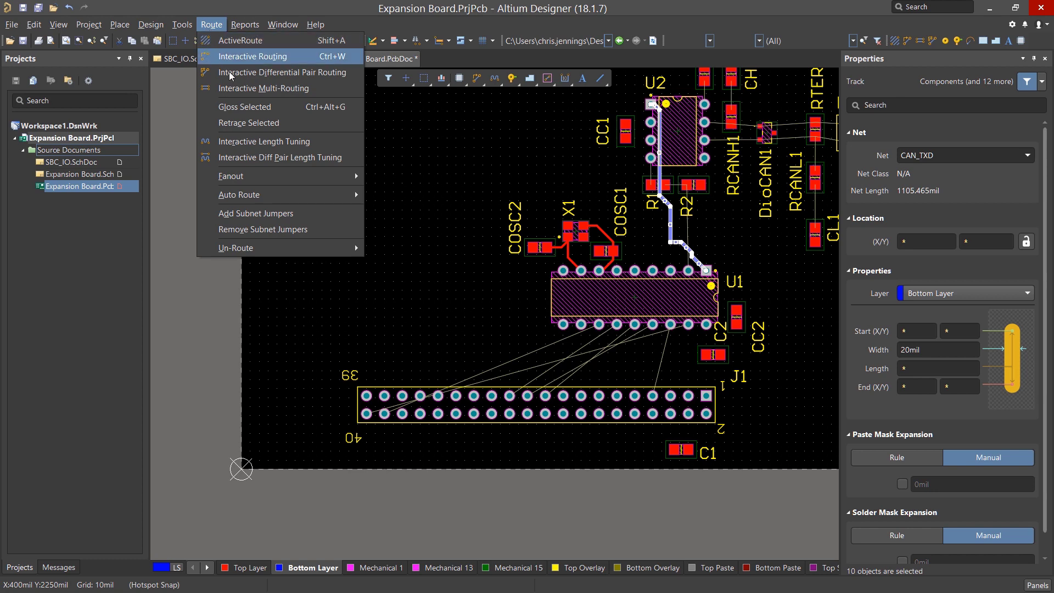
pyautogui.click(250, 108)
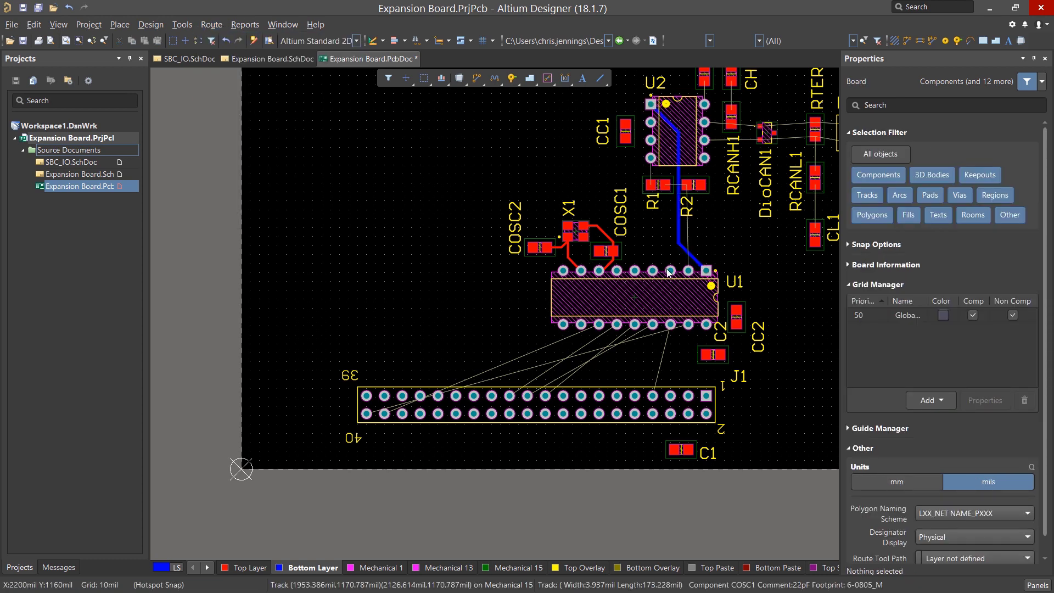
# - Route CAN_RXD on the top layer from U1 pin 2 around the right of R2 to its pad, and link R2 to R1
pyautogui.click(477, 78)
pyautogui.click(687, 184)
pyautogui.press('KP_Multiply')
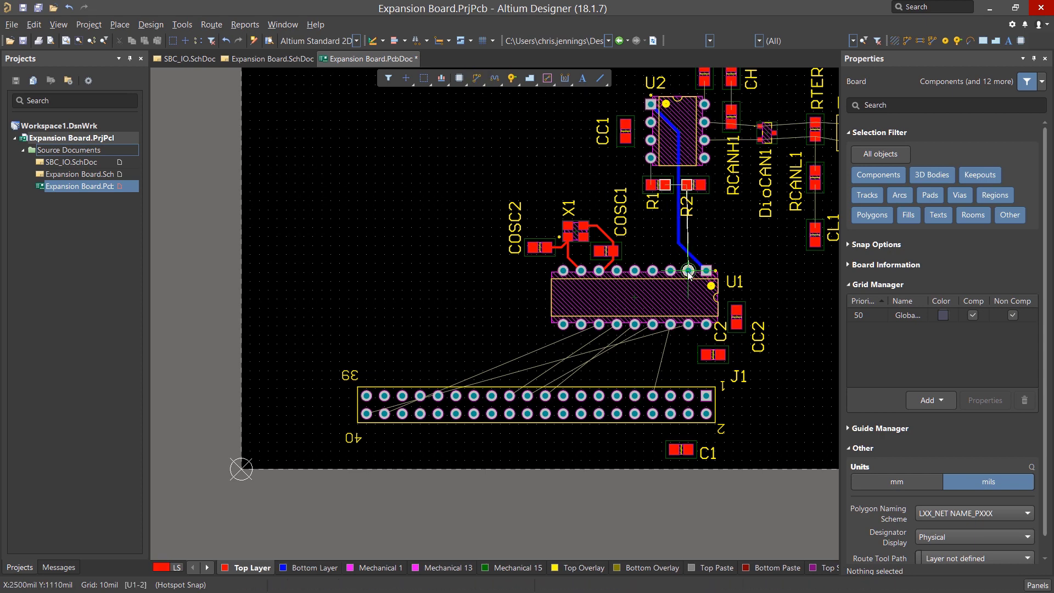
pyautogui.click(689, 270)
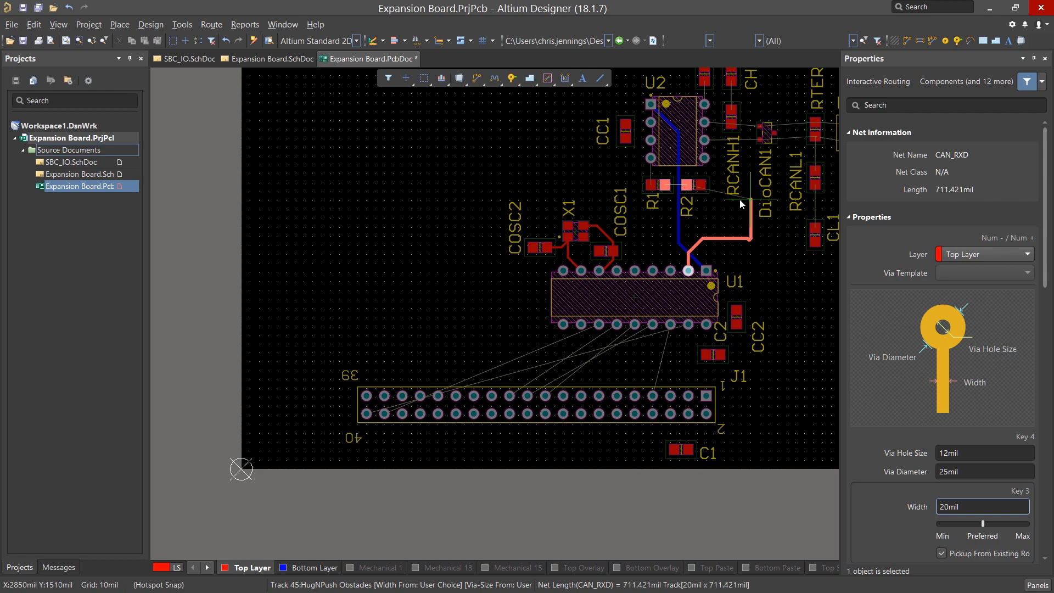
pyautogui.click(687, 186)
pyautogui.click(686, 185)
pyautogui.click(665, 185)
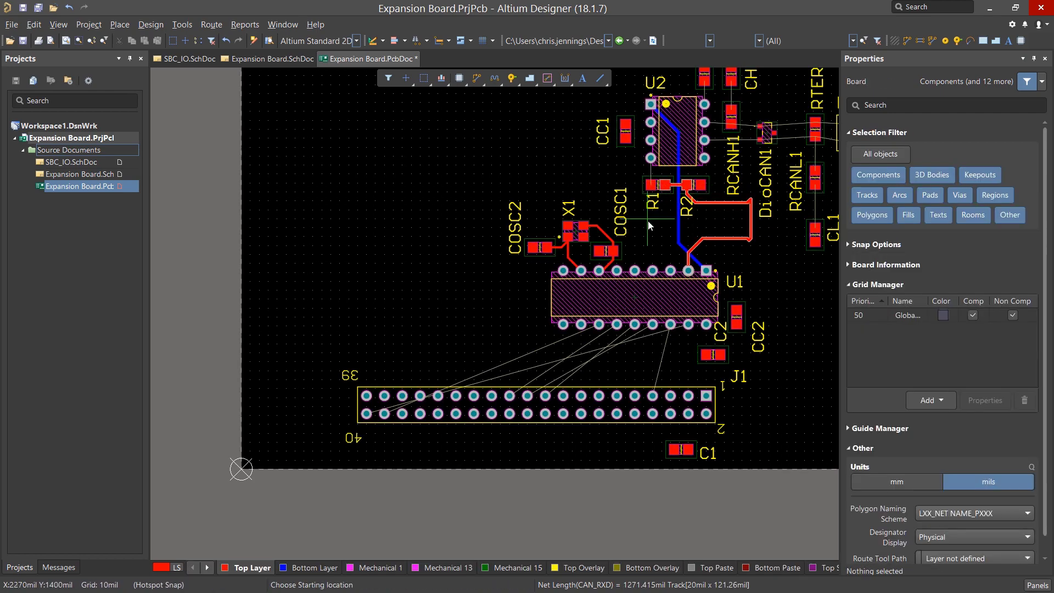
pyautogui.rightClick(648, 223)
# - Reshape the CAN_RXD loop between U1 and R2 by sliding its lower, upper and vertical track segments
pyautogui.keyDown('ctrl'); pyautogui.scroll(5, 773, 287); pyautogui.keyUp('ctrl')
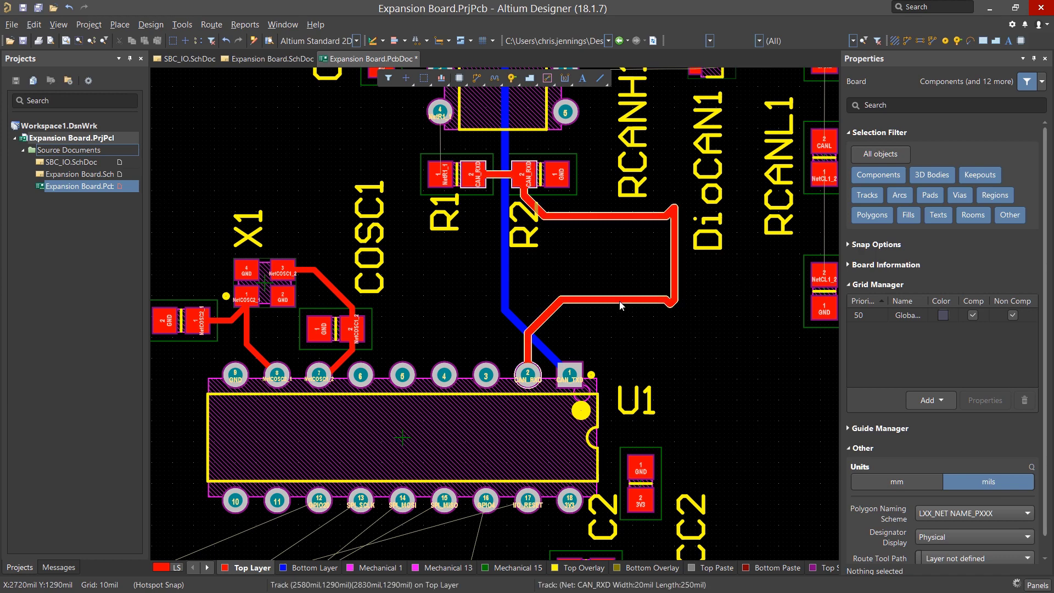
pyautogui.moveTo(619, 301); pyautogui.dragTo(619, 312)
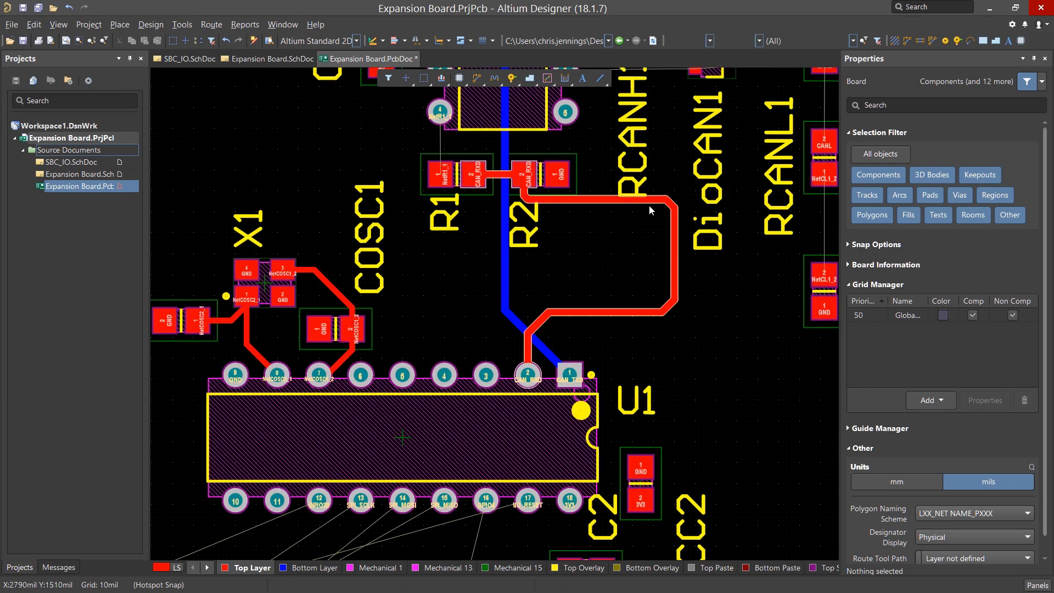
pyautogui.moveTo(608, 208)
pyautogui.mouseDown()
pyautogui.moveTo(648, 232)
pyautogui.moveTo(651, 219)
pyautogui.moveTo(574, 196)
pyautogui.moveTo(560, 224)
pyautogui.mouseUp()
pyautogui.moveTo(677, 290); pyautogui.dragTo(670, 282)
# - Reroute CAN_RXD as a straight top-layer track between R2's CAN_RXD pad and U1 pin 2, and end routing
pyautogui.click(476, 78)
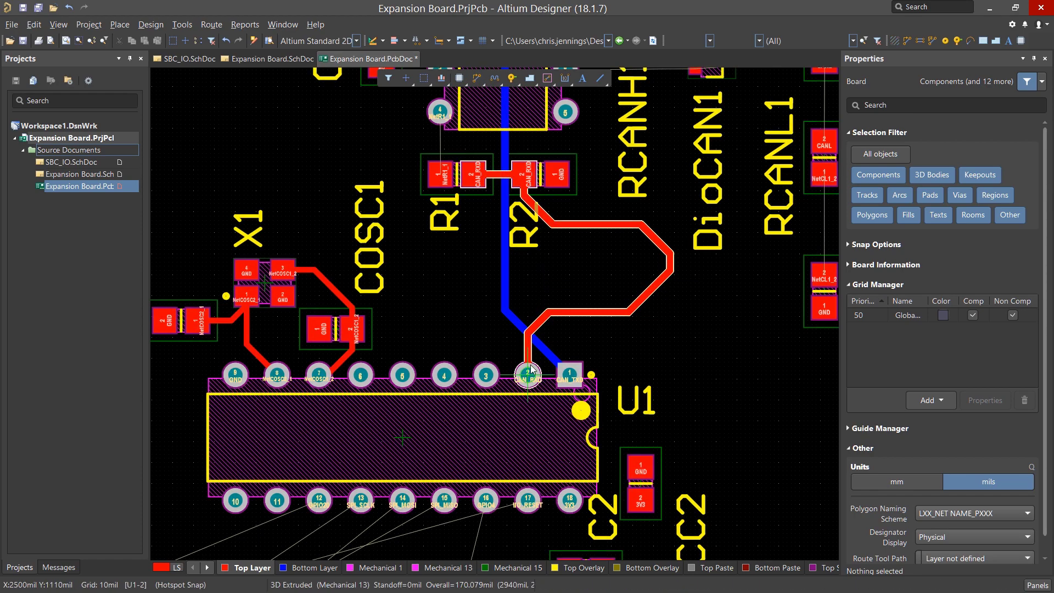
pyautogui.click(527, 175)
pyautogui.click(528, 376)
pyautogui.rightClick(602, 230)
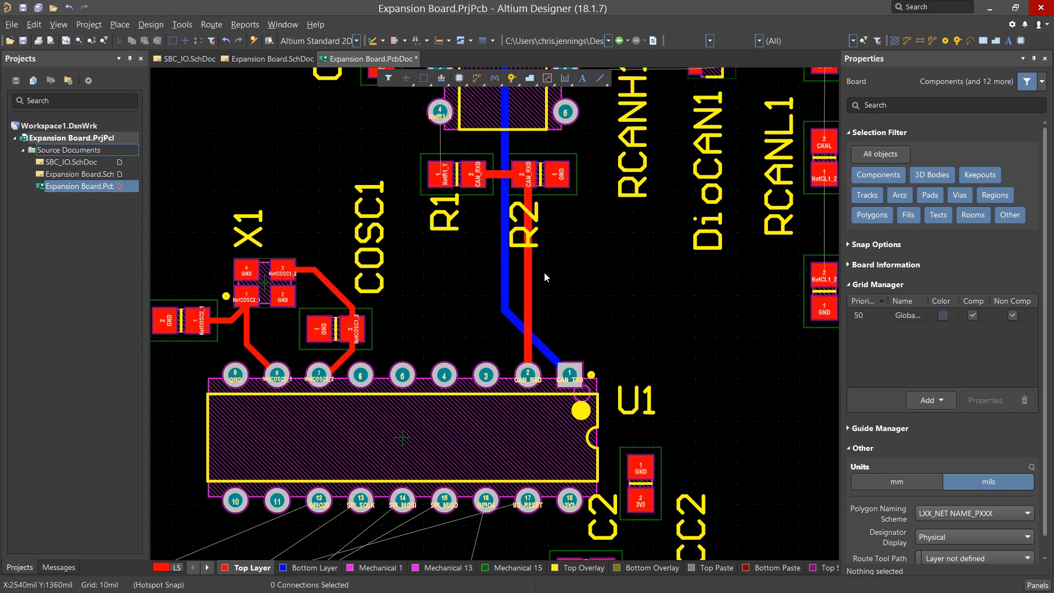
# - Select U1 pads 12, 13, 14 and 16 and run ActiveRoute to connect them to J1 on the top layer
pyautogui.keyDown('ctrl'); pyautogui.scroll(-2, 545, 272); pyautogui.keyUp('ctrl')
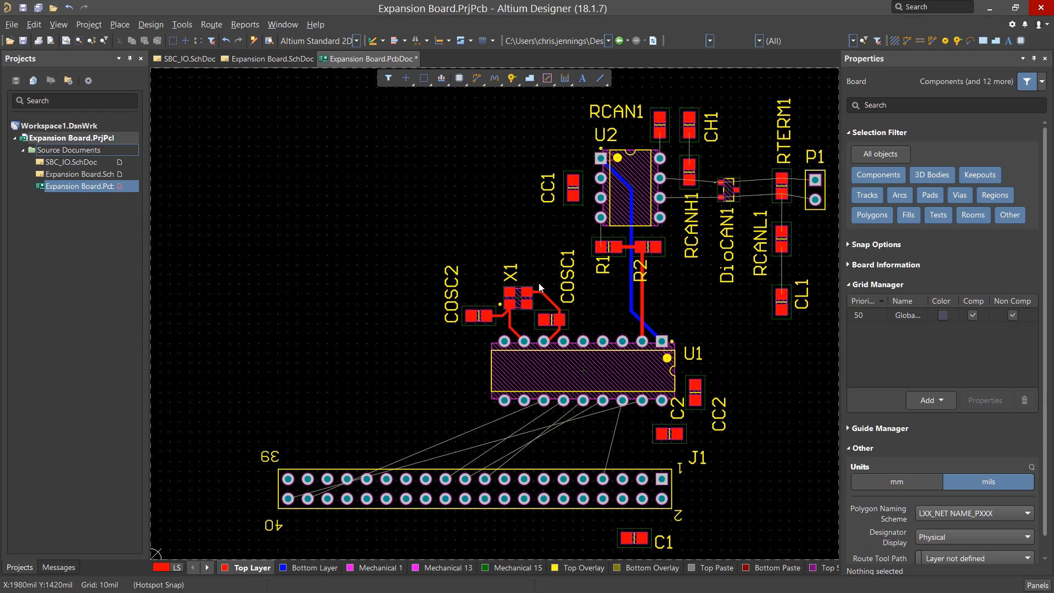
pyautogui.click(545, 407)
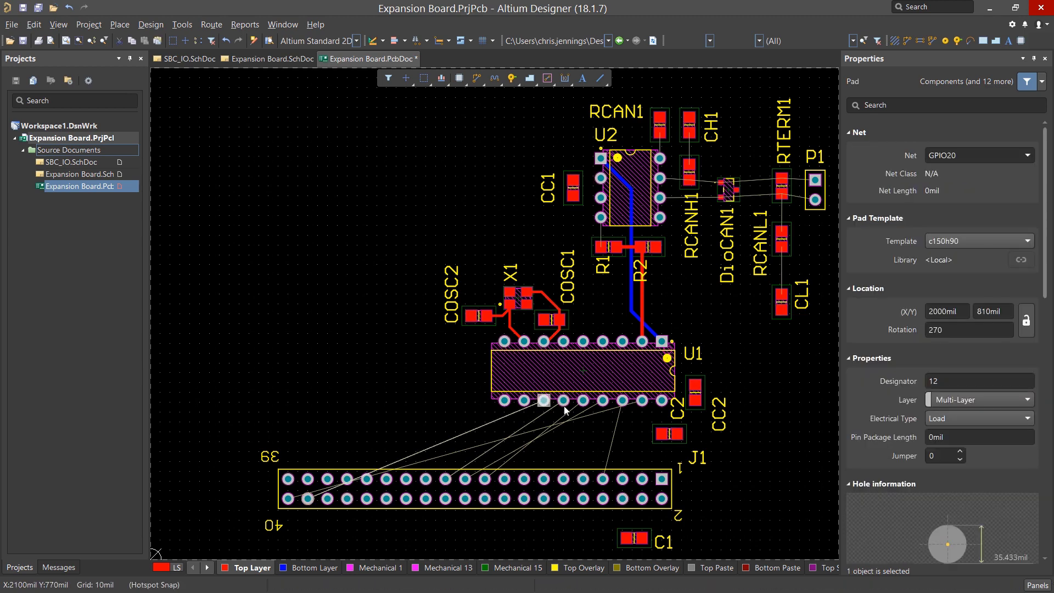
pyautogui.keyDown('shift'); pyautogui.click(563, 401); pyautogui.keyUp('shift')
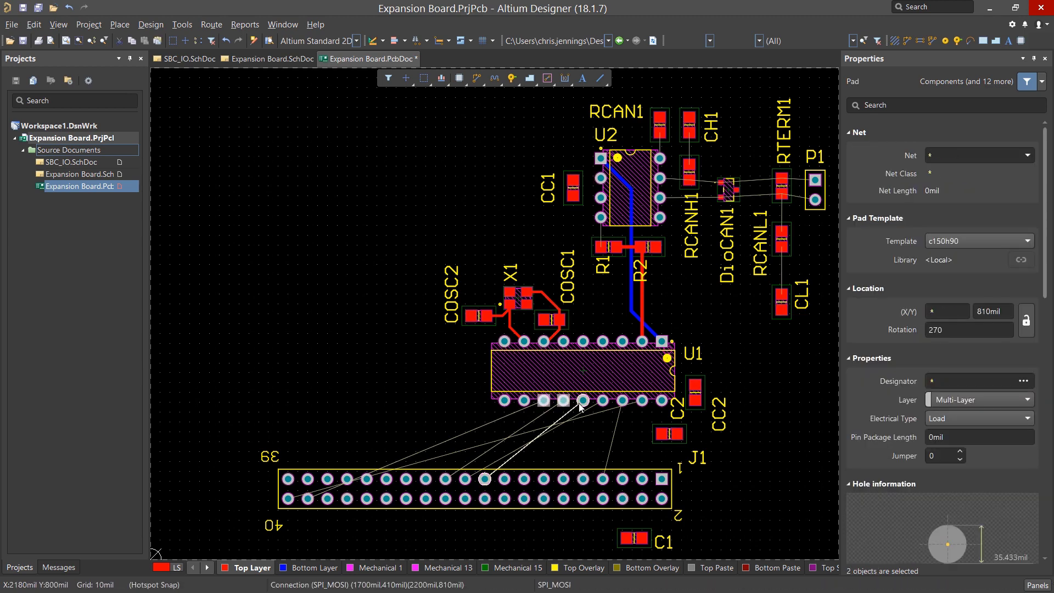
pyautogui.keyDown('shift'); pyautogui.click(581, 405); pyautogui.keyUp('shift')
pyautogui.click(493, 380)
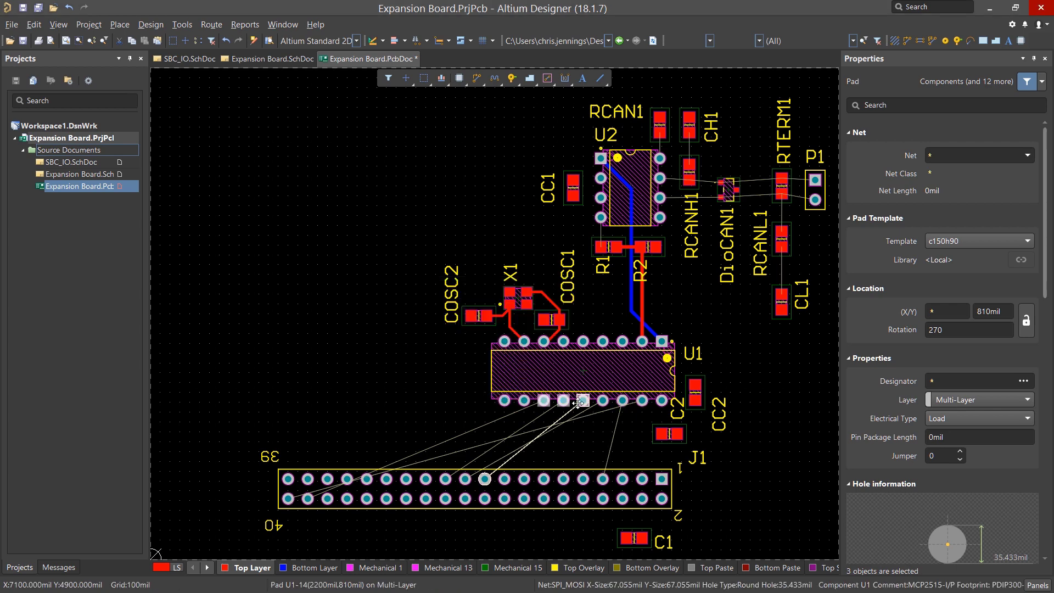
pyautogui.keyDown('shift'); pyautogui.click(620, 404); pyautogui.keyUp('shift')
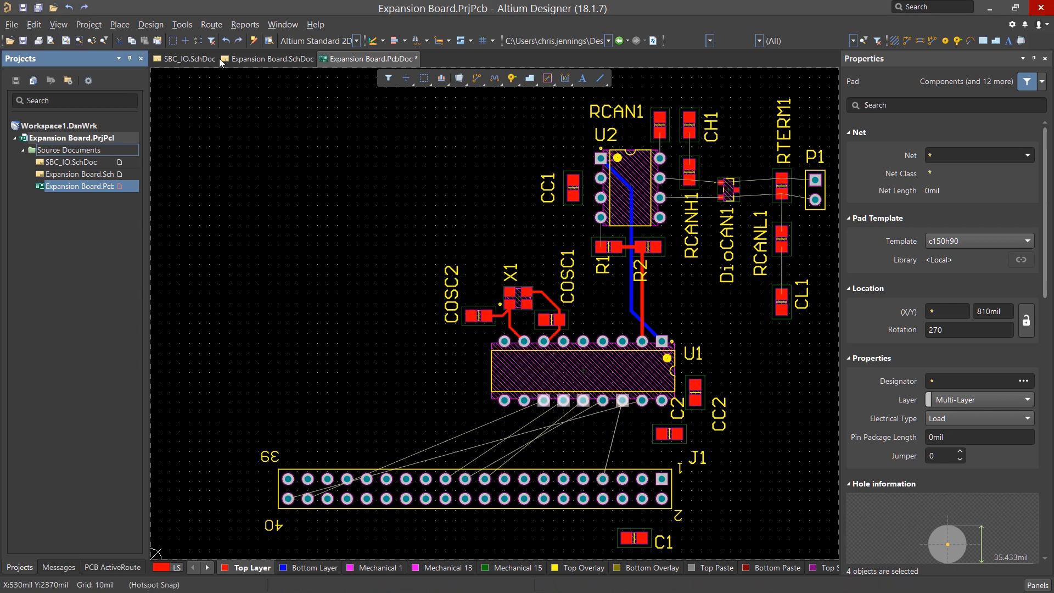
pyautogui.click(182, 24)
pyautogui.moveTo(211, 24)
pyautogui.click(242, 42)
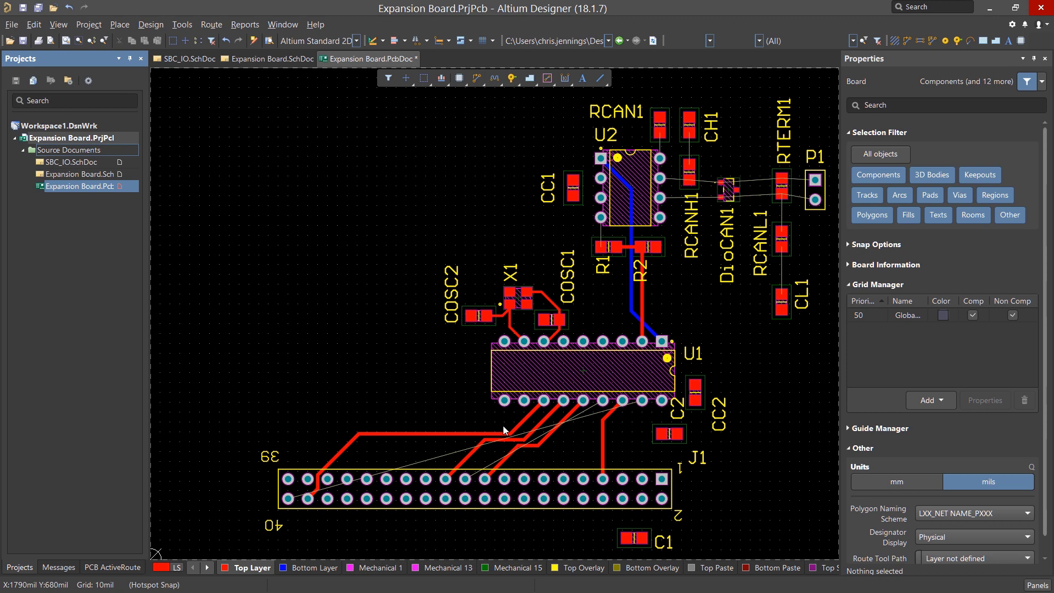
# - Make the bottom layer active and run ActiveRoute on U1 pads 15 and 17 to connect them to J1
pyautogui.click(315, 569)
pyautogui.click(603, 400)
pyautogui.keyDown('shift'); pyautogui.click(643, 400); pyautogui.keyUp('shift')
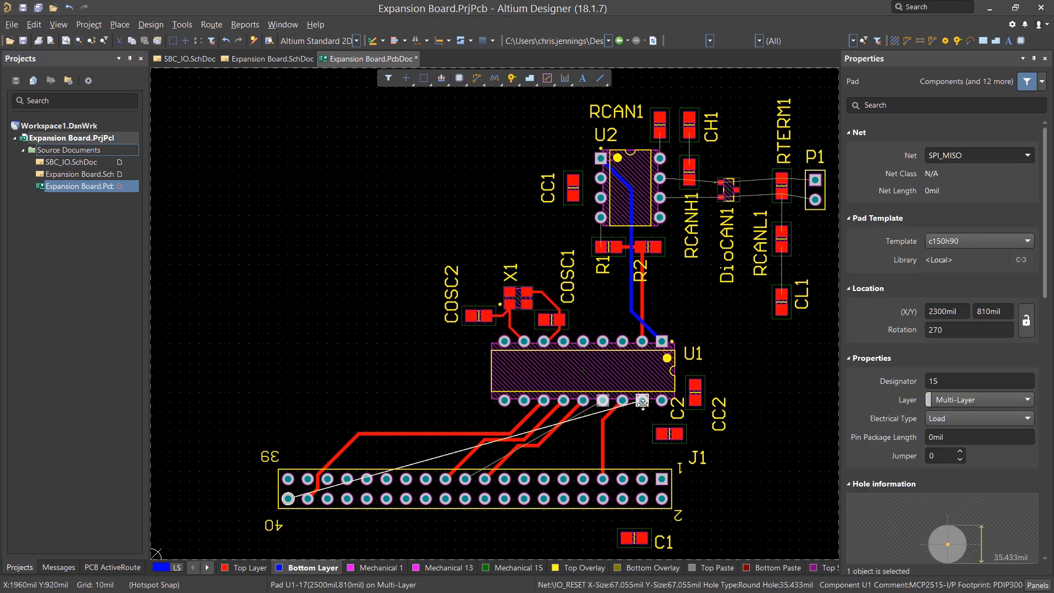
pyautogui.click(212, 25)
pyautogui.click(241, 41)
# - Reroute SPI_MISO on the bottom layer from U1 pin 15, beneath U1 and around its left side, to J1 pin 21
pyautogui.click(476, 79)
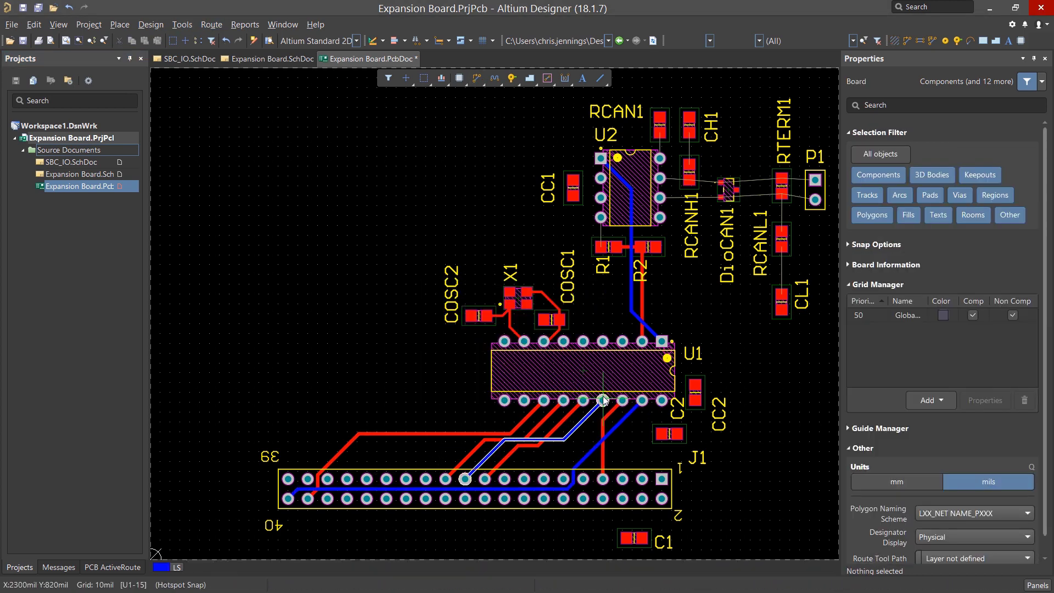
pyautogui.click(603, 400)
pyautogui.click(479, 377)
pyautogui.click(466, 479)
pyautogui.rightClick(466, 479)
# - Select the whole rerouted SPI_MISO track and gloss it
pyautogui.click(465, 423)
pyautogui.press('Tab')
pyautogui.click(210, 25)
pyautogui.click(290, 142)
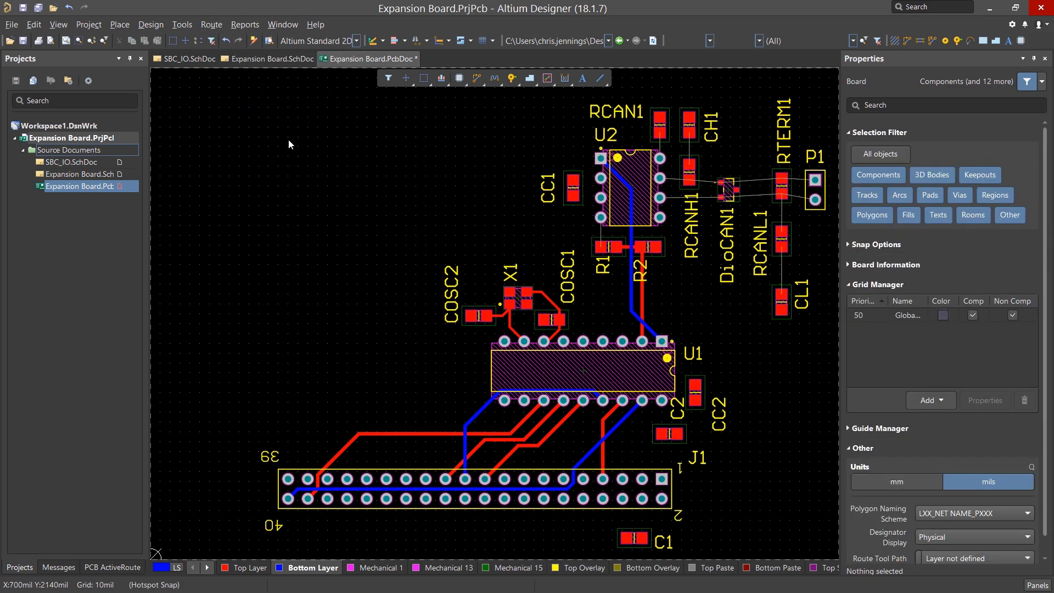
# - Reroute IO_RESET on the bottom layer from U1 pin 17, beneath U1 and around J1's left end, to J1 pin 40
pyautogui.click(476, 78)
pyautogui.click(642, 400)
pyautogui.click(279, 407)
pyautogui.click(289, 498)
pyautogui.rightClick(265, 463)
# - Select the whole rerouted IO_RESET track and gloss it
pyautogui.click(279, 439)
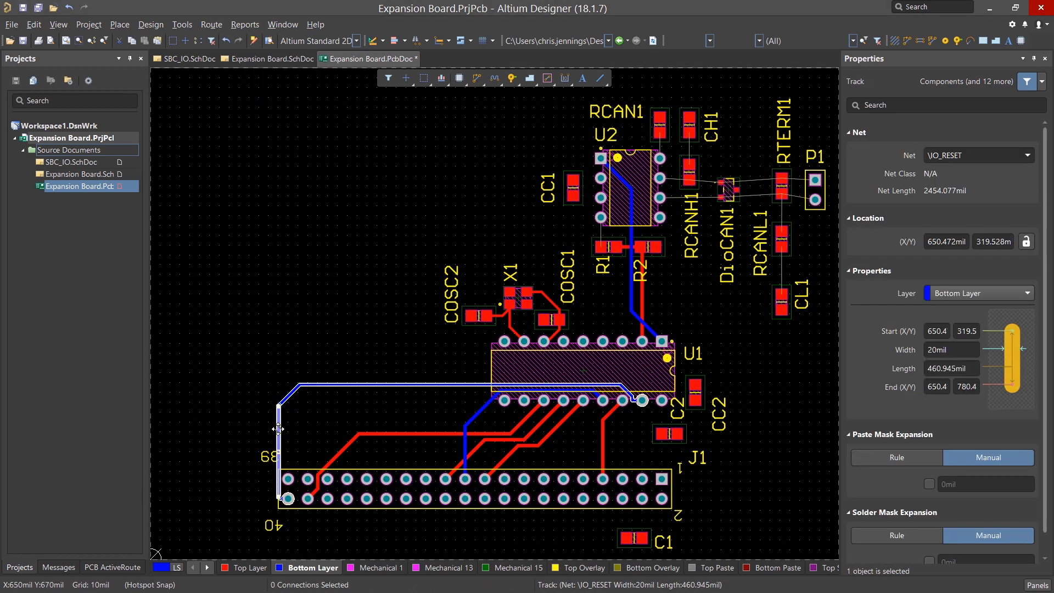
pyautogui.press('Tab')
pyautogui.click(186, 25)
pyautogui.moveTo(210, 25)
pyautogui.click(264, 100)
# - Route R1's left pad to U2 pin 4 on the top layer
pyautogui.click(477, 79)
pyautogui.click(602, 247)
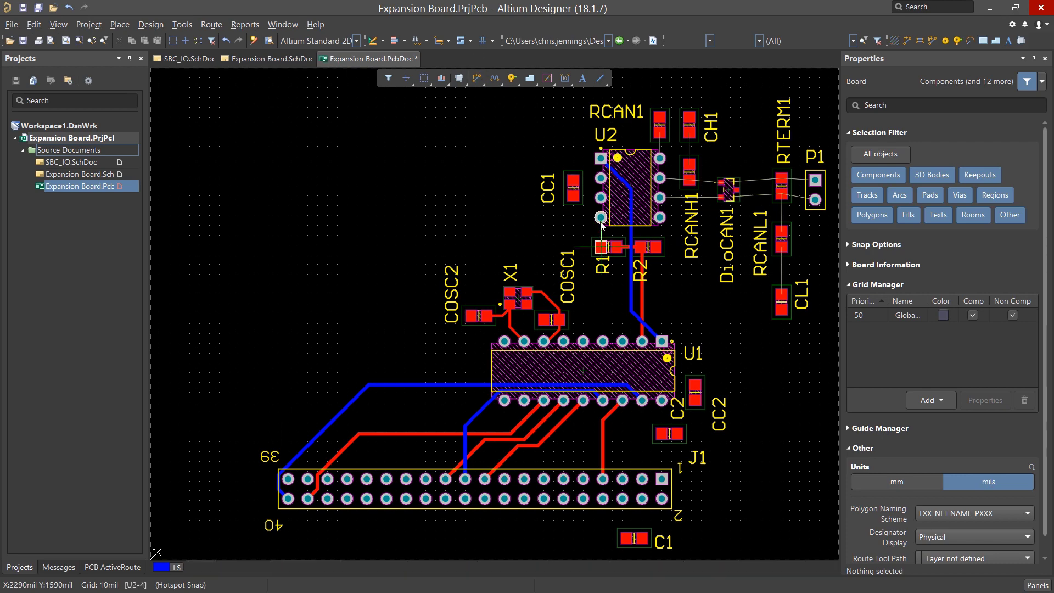
pyautogui.click(601, 217)
# - Route CANL on the top layer from U2 pin 6 through DioCAN1 and RTERM1 to P1, with a branch down to RCANL1
pyautogui.click(660, 198)
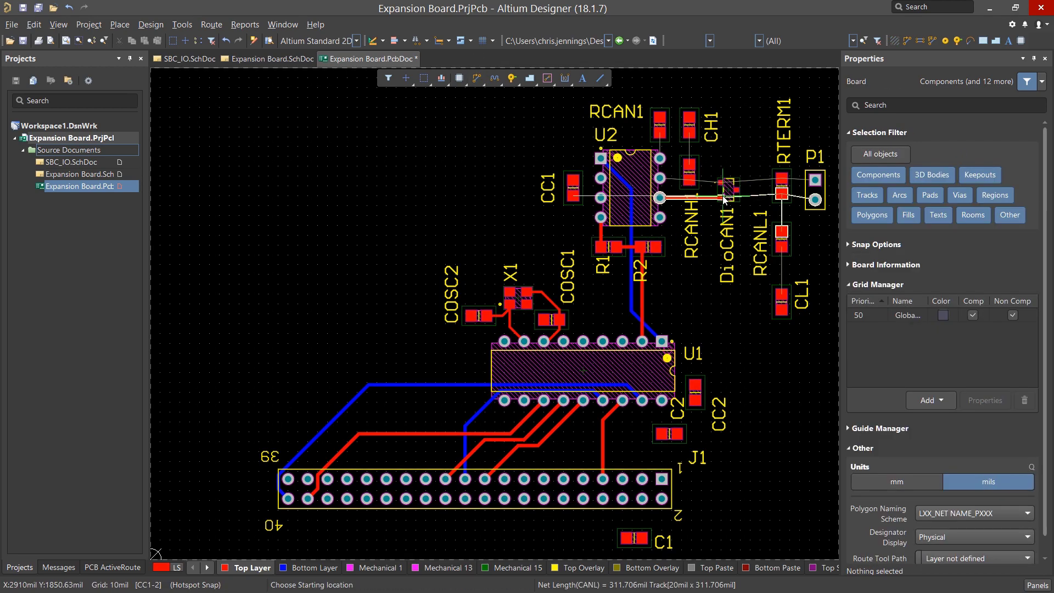
pyautogui.click(784, 192)
pyautogui.click(784, 193)
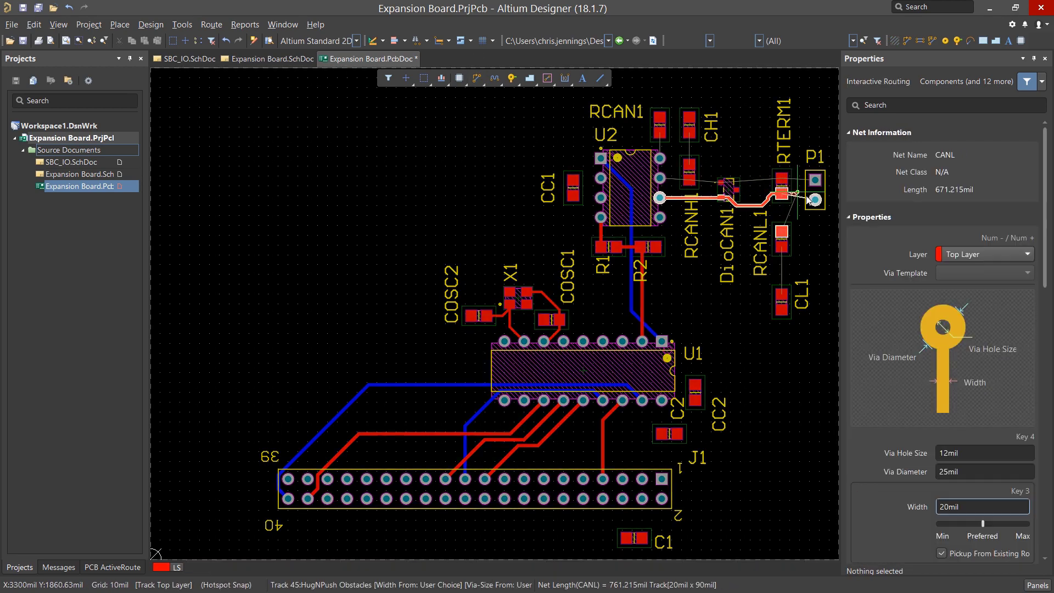
pyautogui.click(815, 200)
pyautogui.click(782, 195)
pyautogui.click(782, 231)
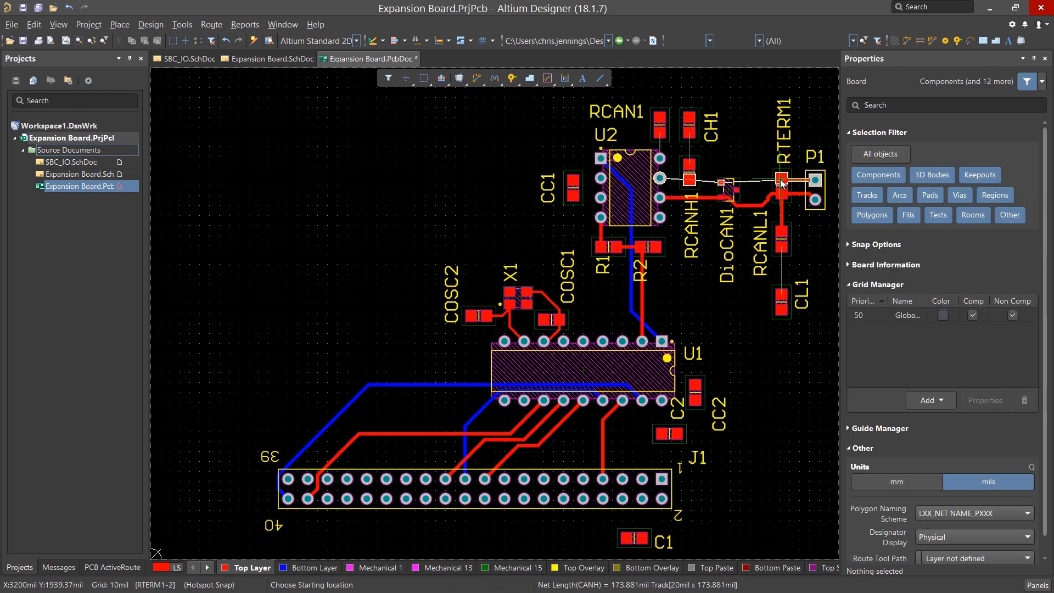
# - Route CANH on the top layer from P1 through RTERM1, DioCAN1 and RCANH1 to U2 pin 7, and connect RCANH1 to CH1
pyautogui.click(816, 182)
pyautogui.click(687, 177)
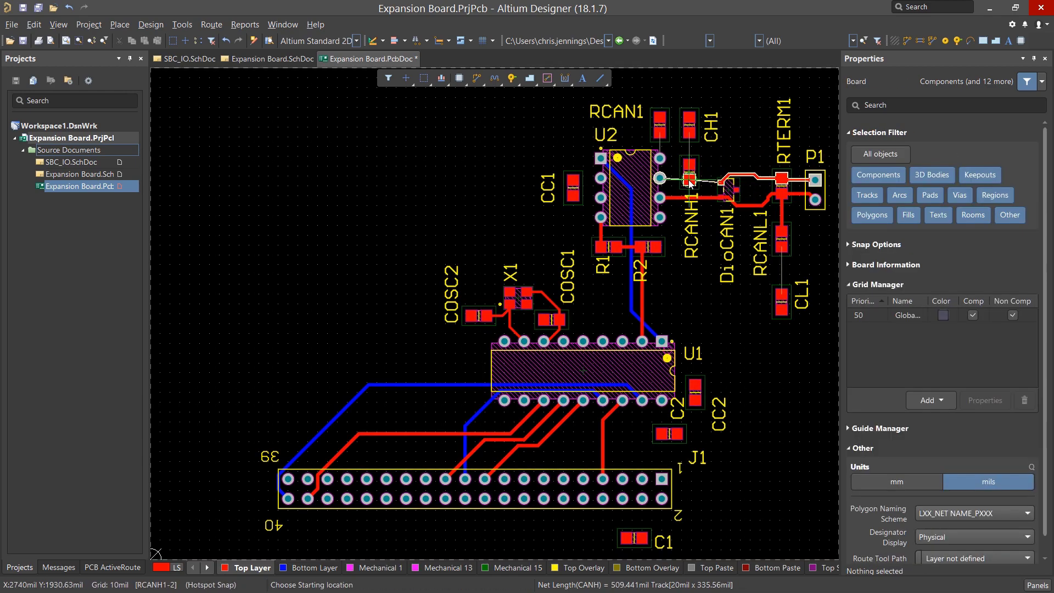
pyautogui.click(689, 165)
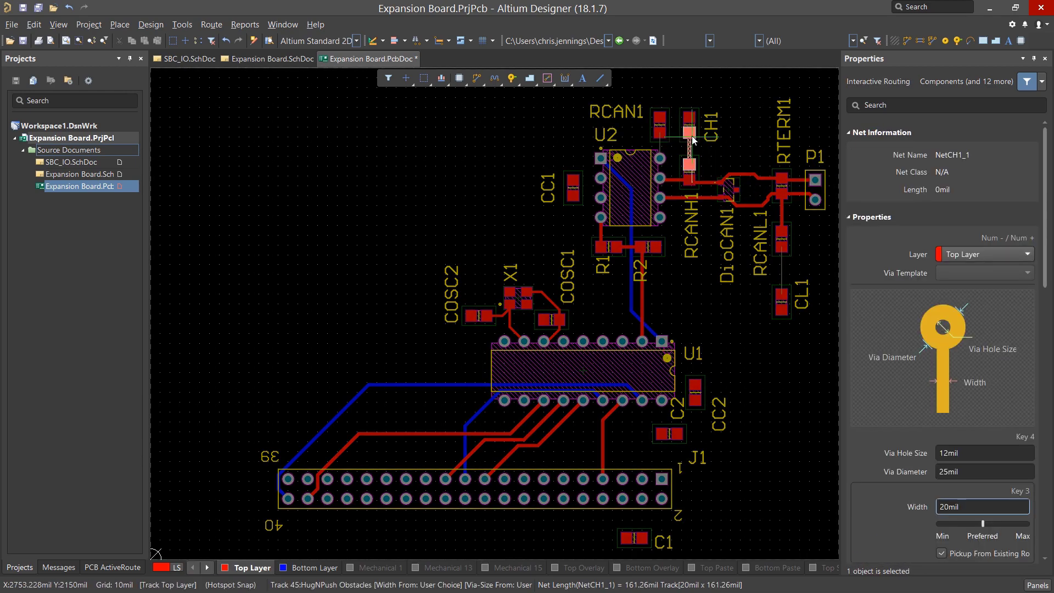
pyautogui.click(691, 135)
# - Connect U2 pin 8 to RCAN1 and CL1 to RCANL1 with short top-layer tracks
pyautogui.click(660, 157)
pyautogui.click(660, 134)
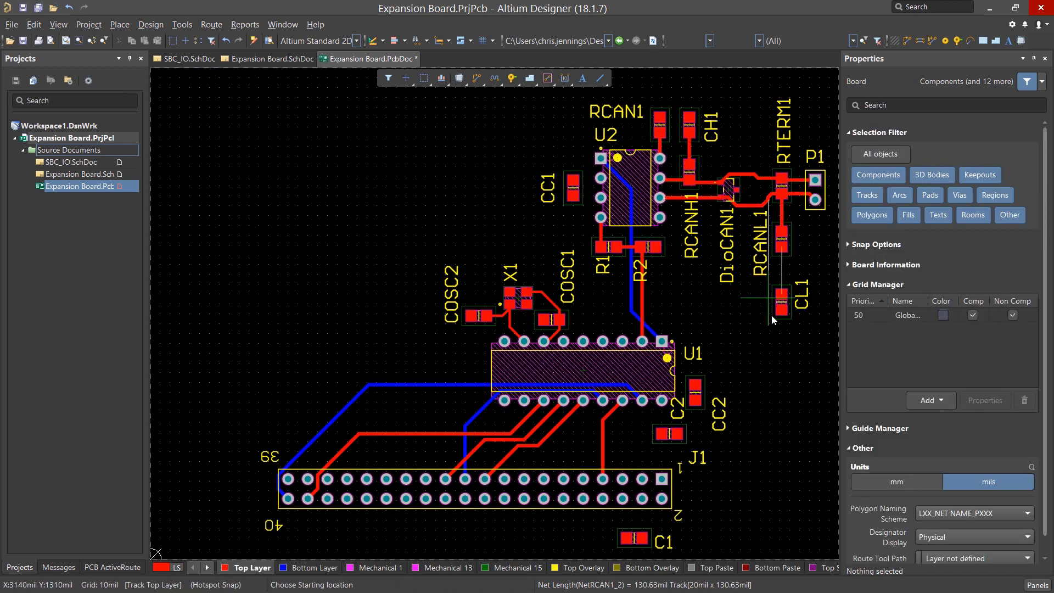
pyautogui.click(780, 299)
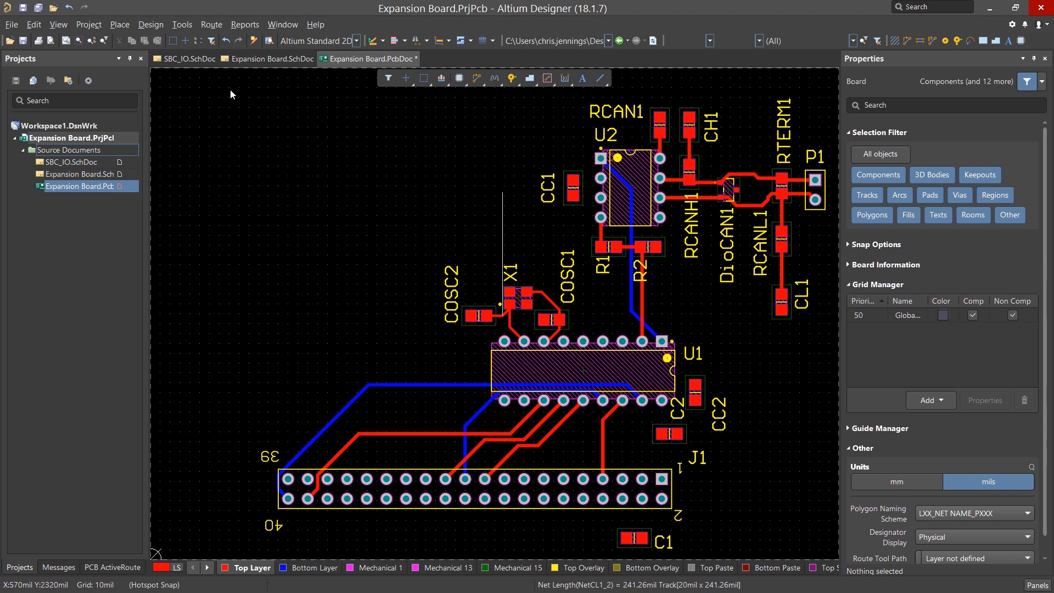
# - Show all net connection lines and examine the unrouted ground and power connections around X1, U1 and J1
pyautogui.click(59, 25)
pyautogui.moveTo(105, 393)
pyautogui.click(236, 416)
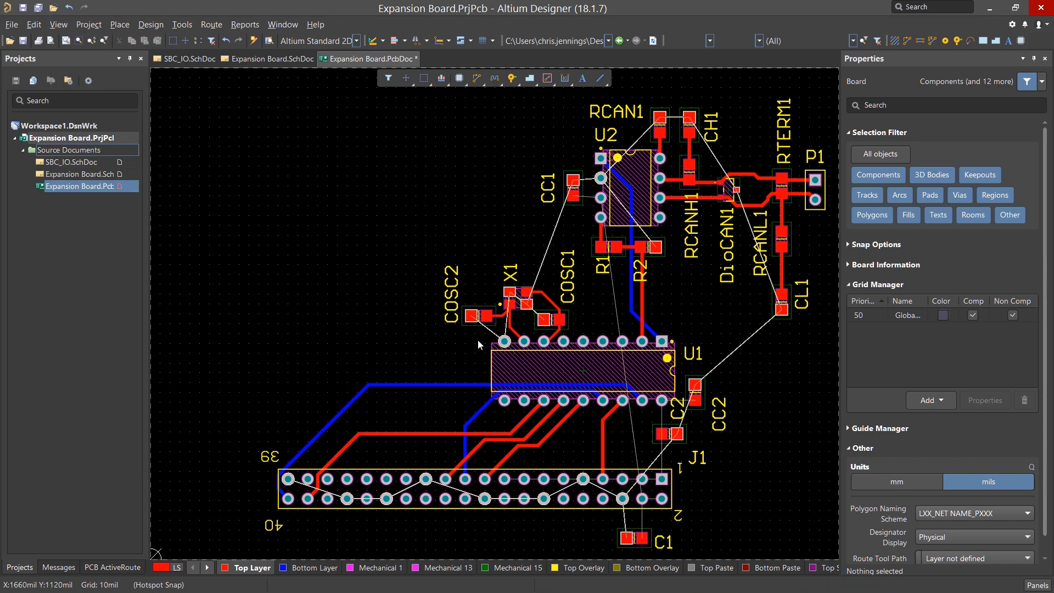
pyautogui.keyDown('ctrl'); pyautogui.scroll(2, 449, 326); pyautogui.keyUp('ctrl')
pyautogui.keyDown('ctrl'); pyautogui.scroll(1, 451, 322); pyautogui.keyUp('ctrl')
pyautogui.keyDown('shift'); pyautogui.scroll(-6, 496, 296); pyautogui.keyUp('shift')
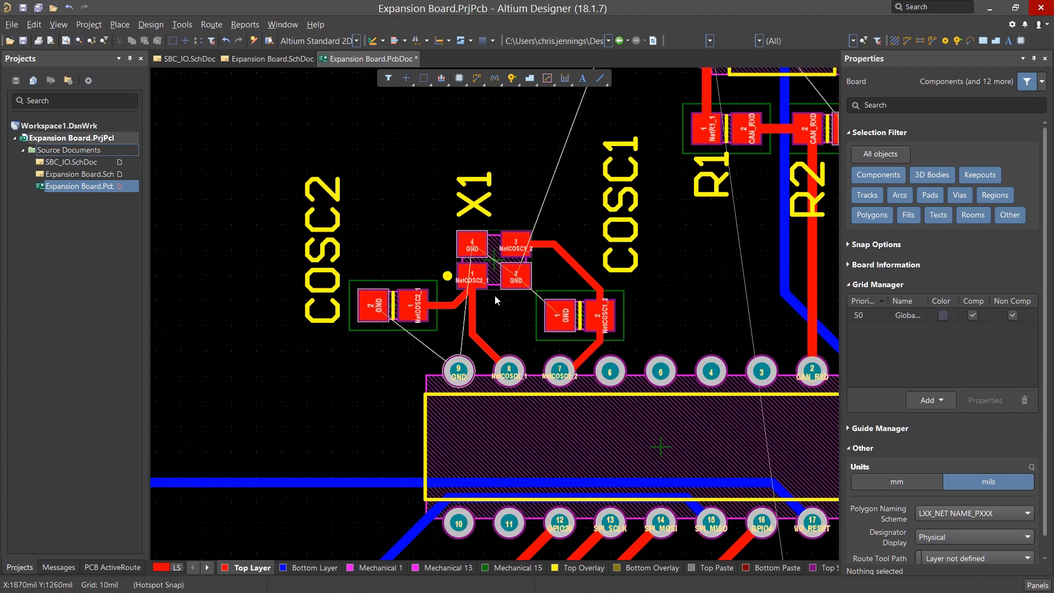
pyautogui.scroll(-6, 539, 339)
pyautogui.scroll(-1, 681, 360)
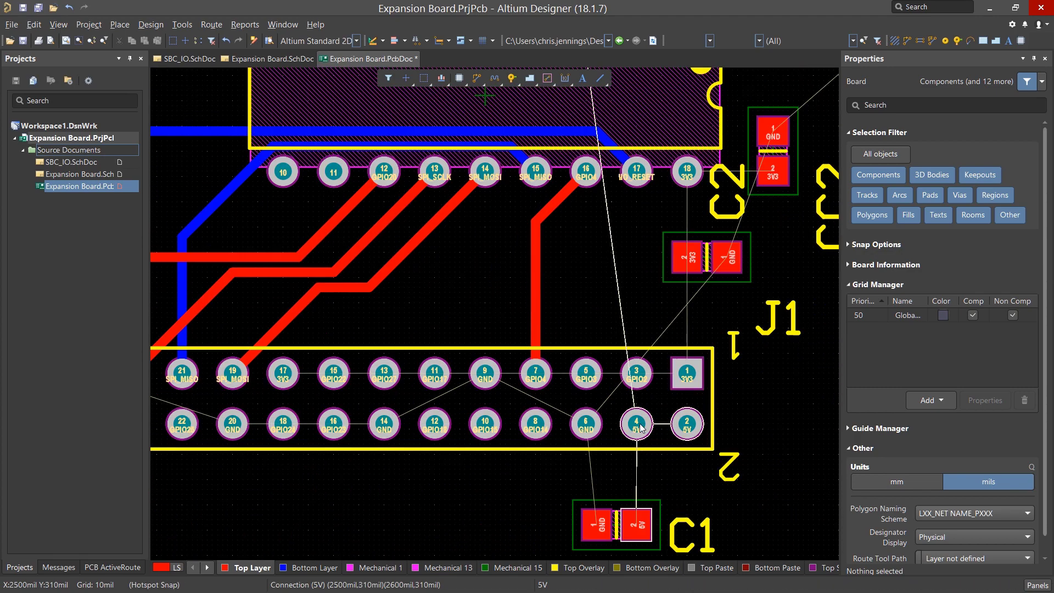
pyautogui.hotkey('ctrl', 'pagedown')
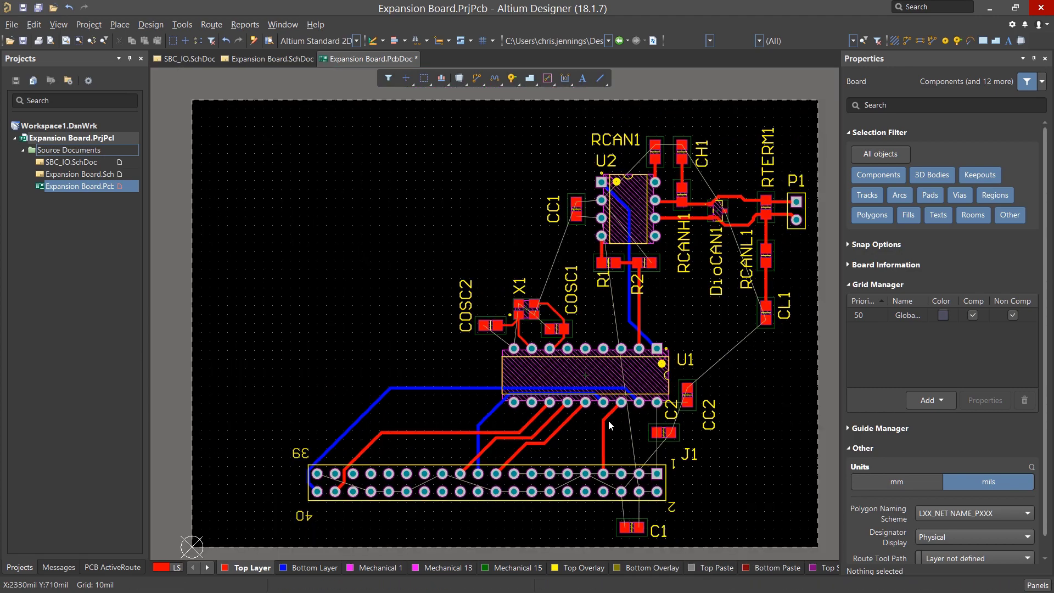
# - Start a polygon pour named Bottom Ground on the bottom layer and assign it to the GND net
pyautogui.press('KP_Multiply')
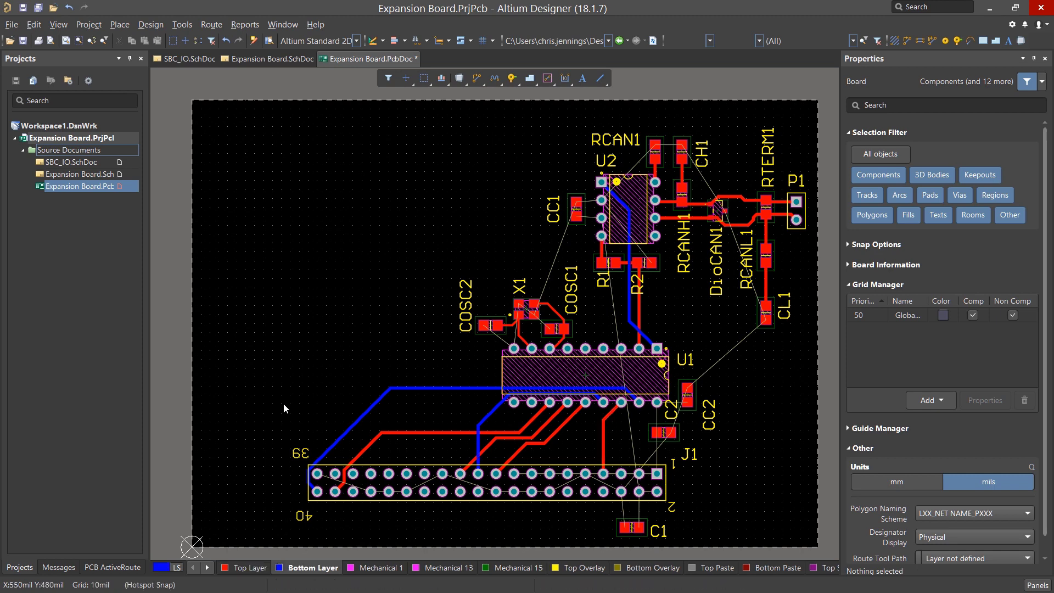
pyautogui.click(119, 25)
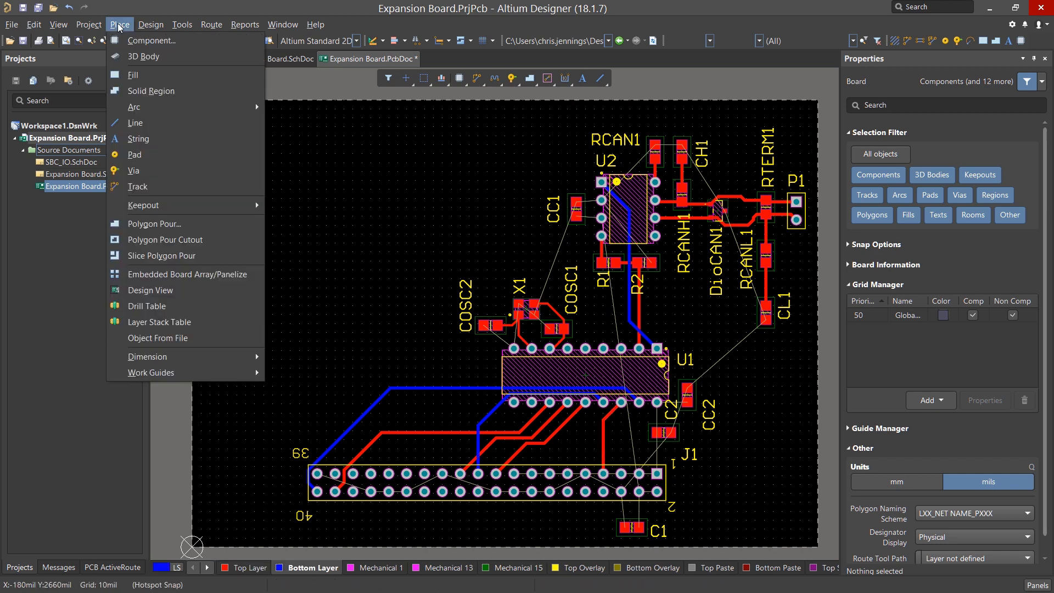
pyautogui.click(140, 229)
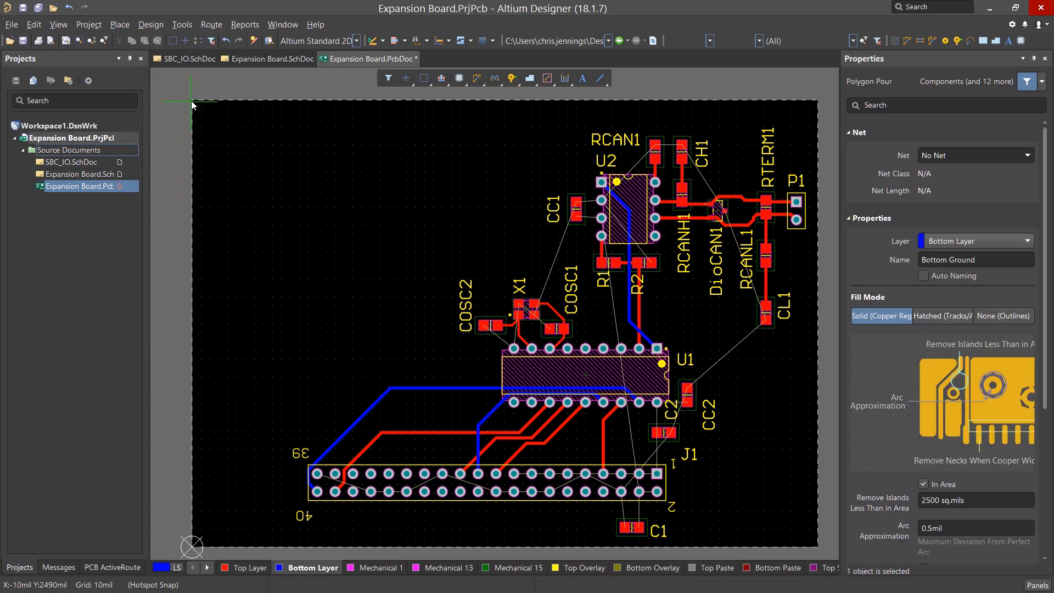
pyautogui.press('Tab')
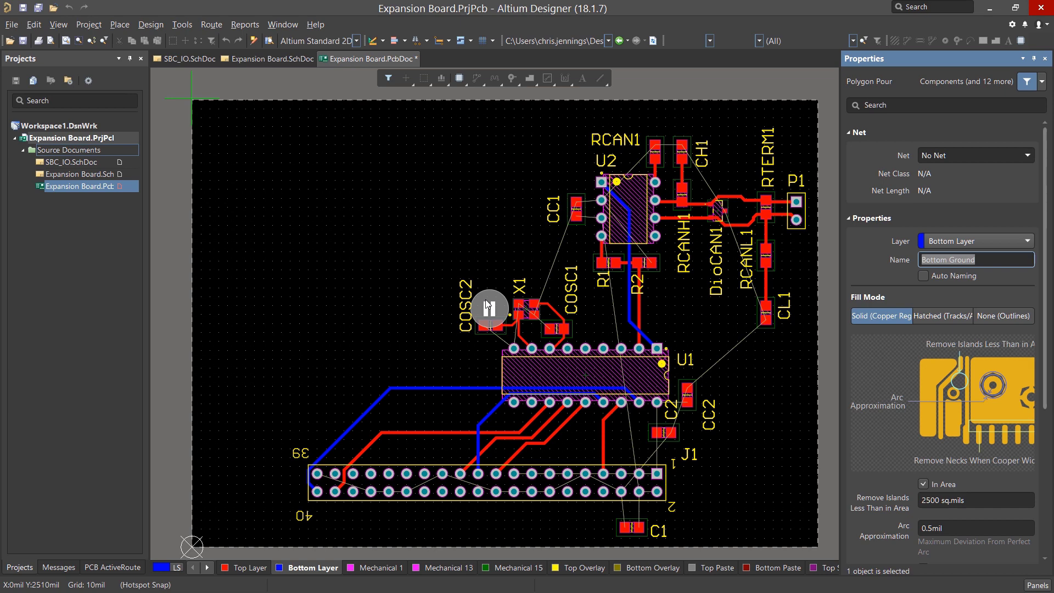
pyautogui.click(1029, 157)
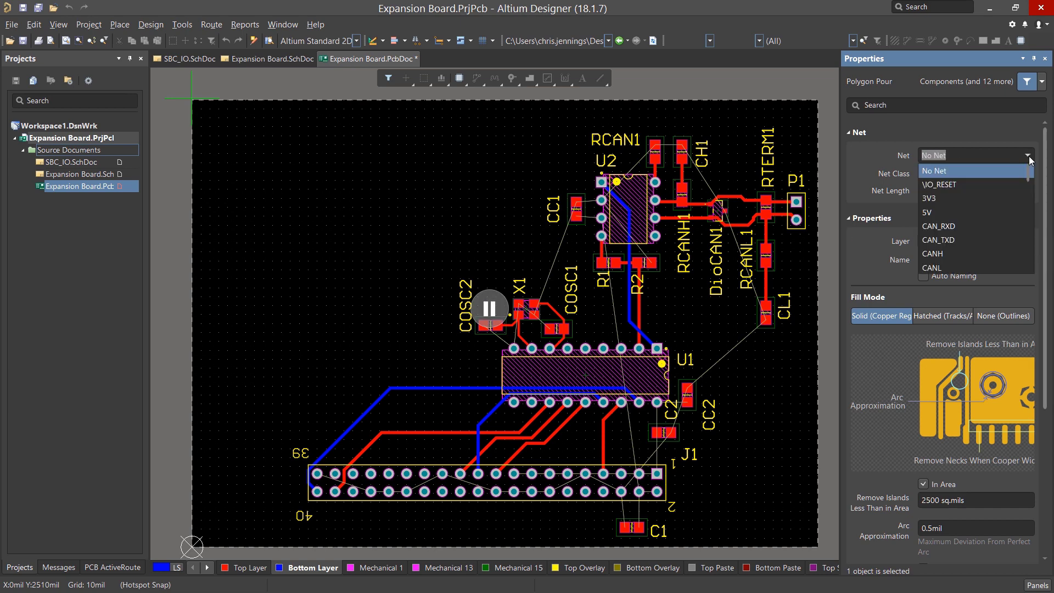
pyautogui.write('GND')
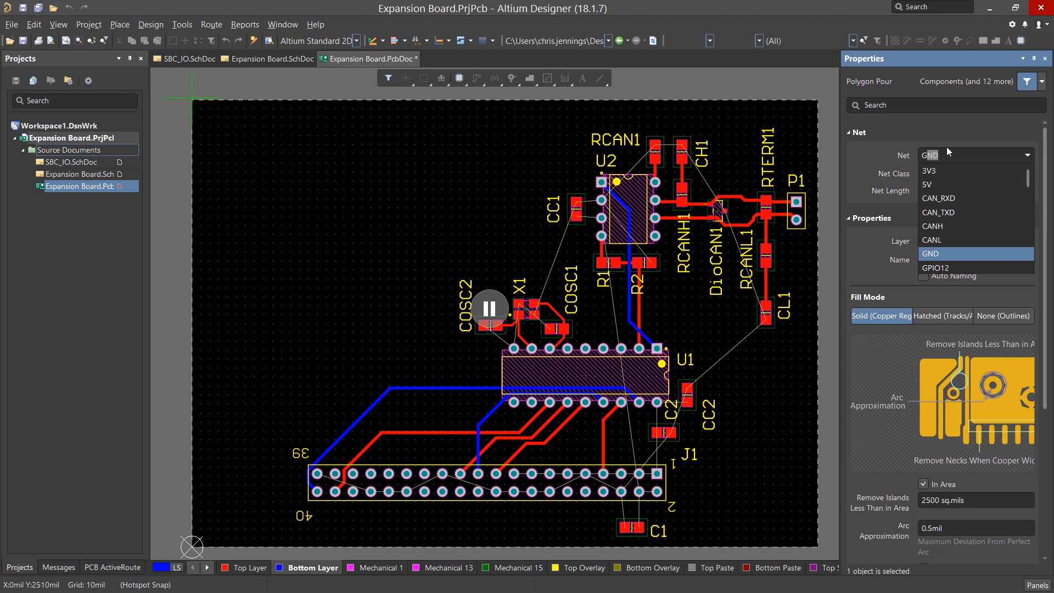
pyautogui.click(928, 254)
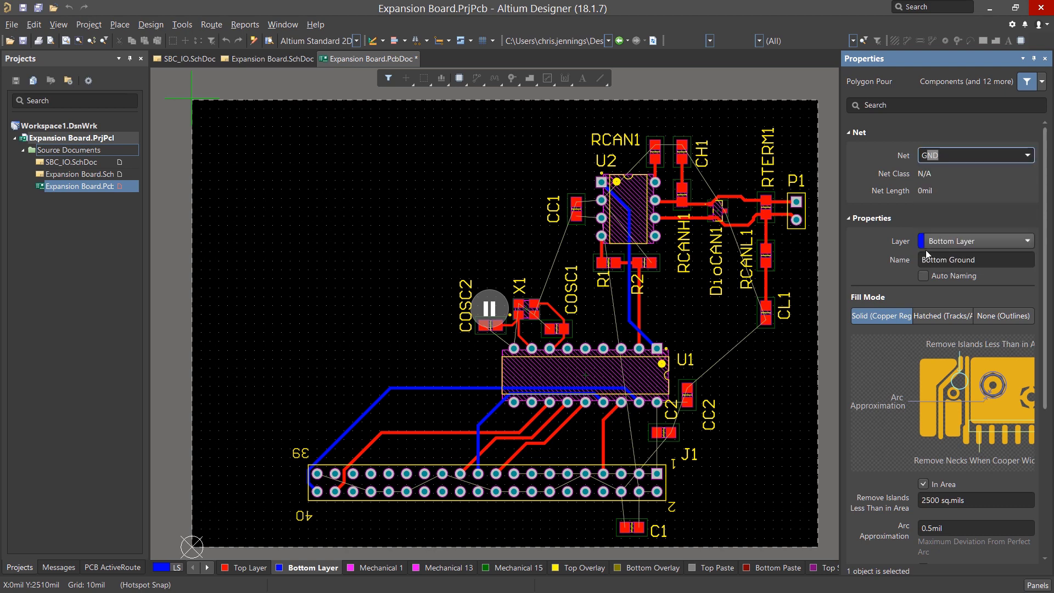
pyautogui.click(983, 259)
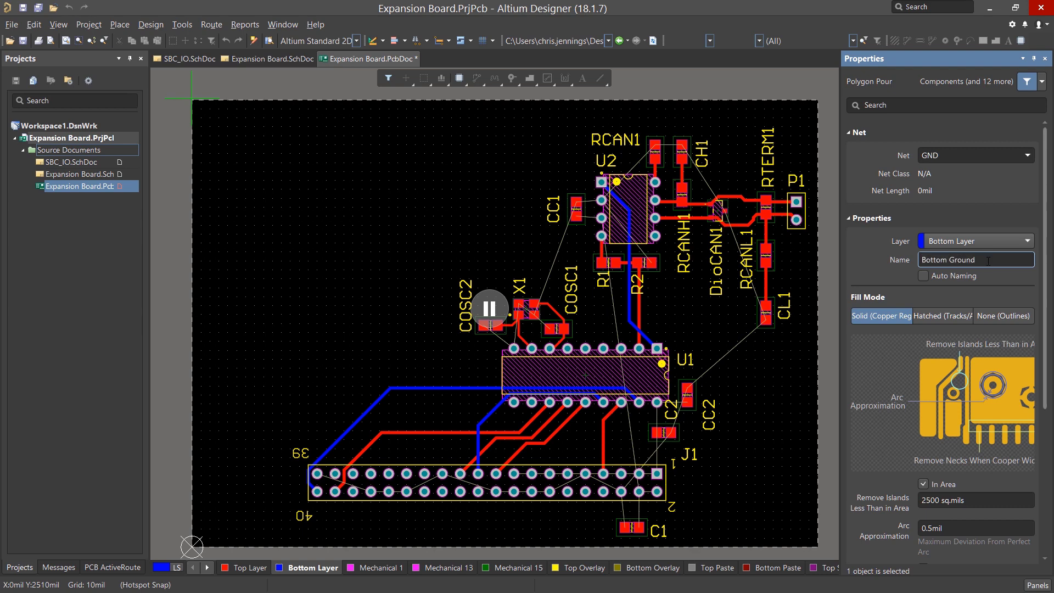
# - Outline the Bottom Ground polygon around the four corners of the board and complete the shape
pyautogui.moveTo(187, 104); pyautogui.dragTo(240, 167, button='right')
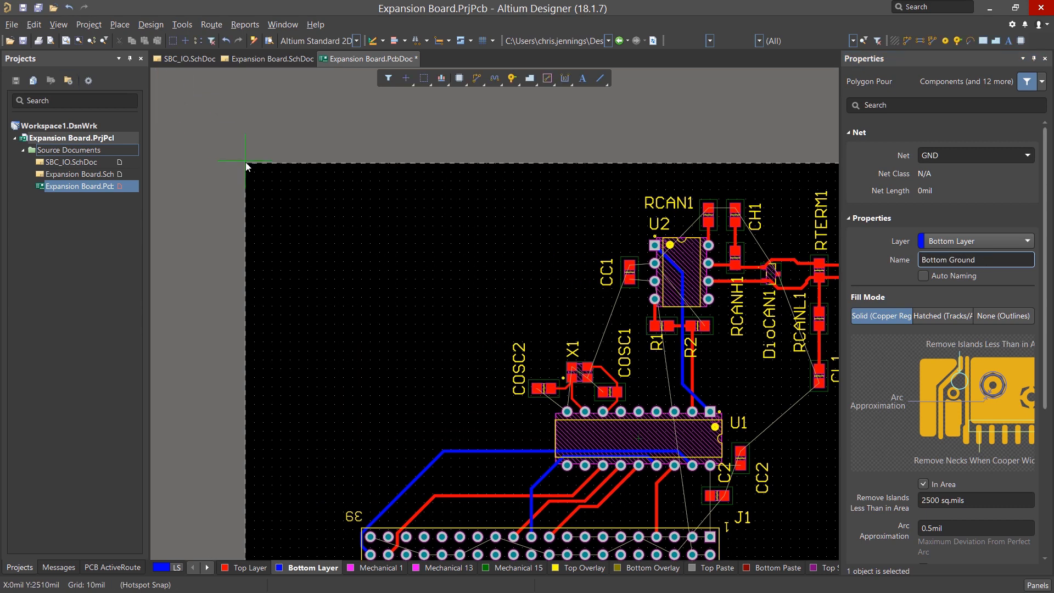
pyautogui.click(245, 163)
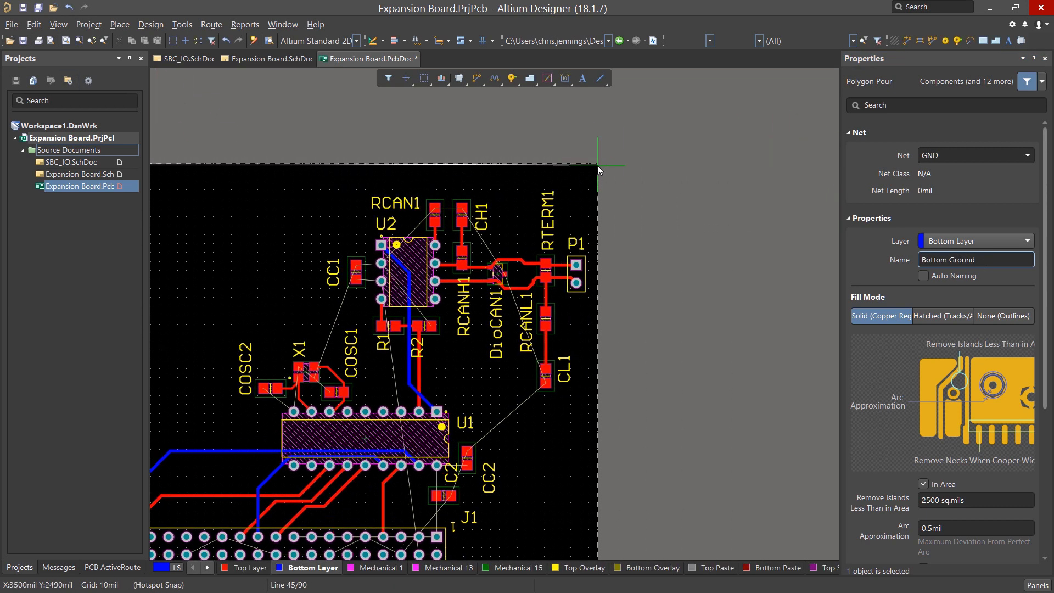
pyautogui.click(603, 163)
pyautogui.scroll(-3, 555, 301)
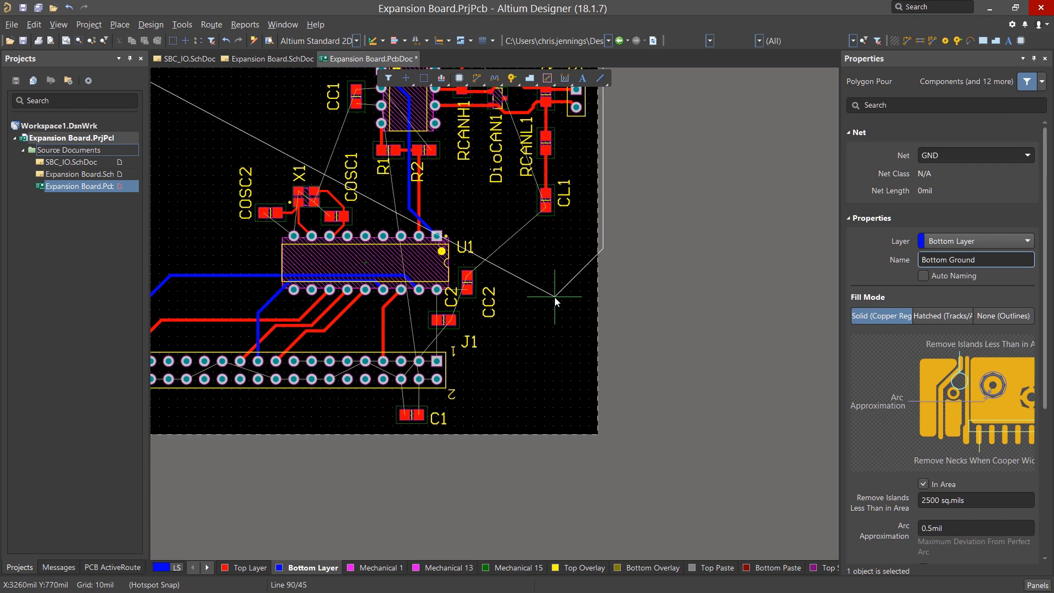
pyautogui.scroll(-1, 556, 301)
pyautogui.press('space')
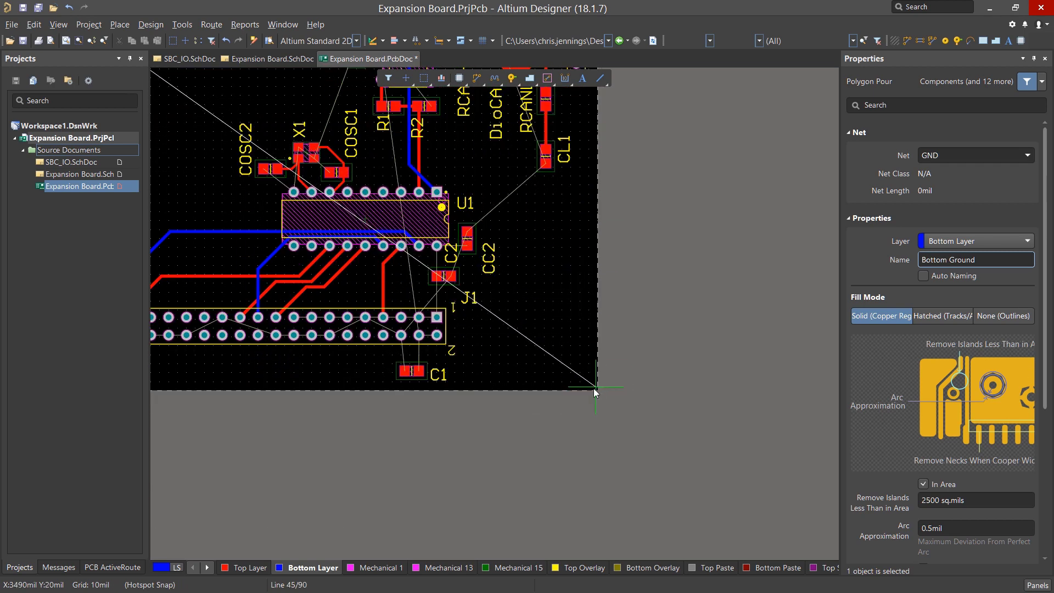
pyautogui.click(485, 390)
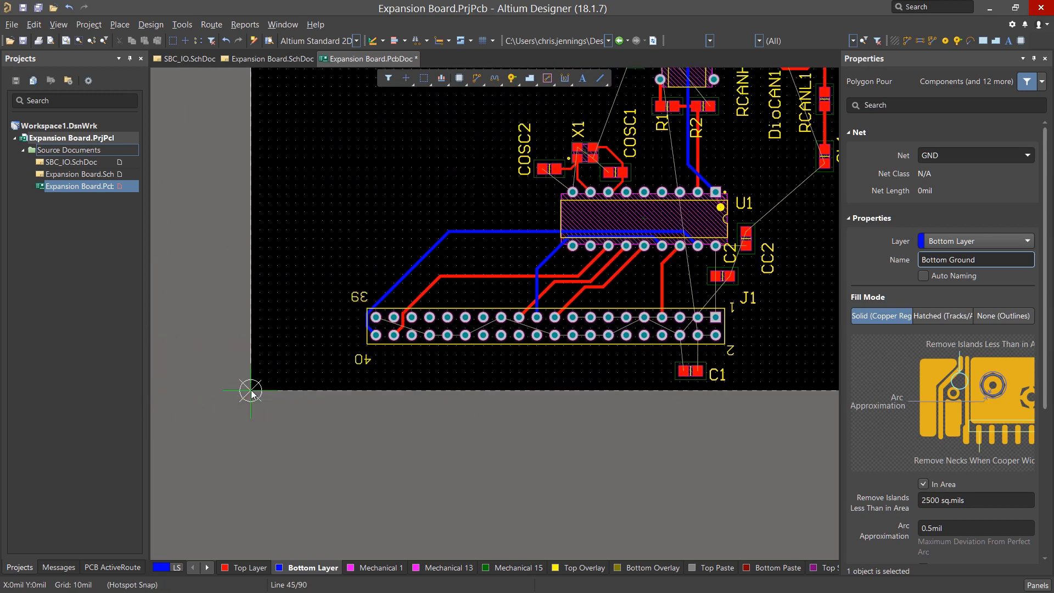
pyautogui.rightClick(251, 390)
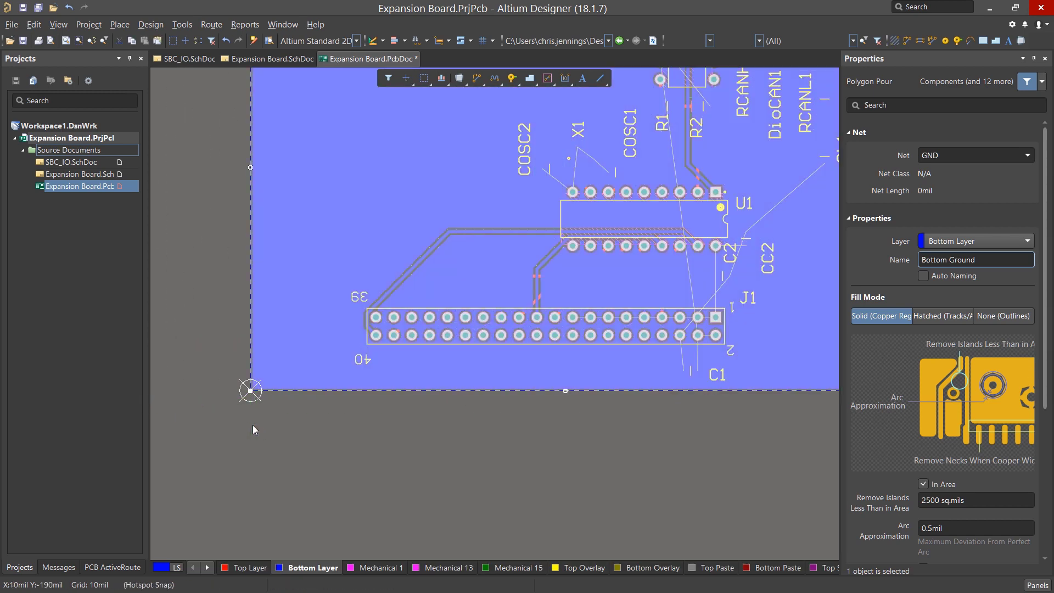
# - Align the ground polygon's right and bottom edges with the board outline, check the remaining borders, and deselect it
pyautogui.keyDown('ctrl'); pyautogui.scroll(-2, 253, 426); pyautogui.keyUp('ctrl')
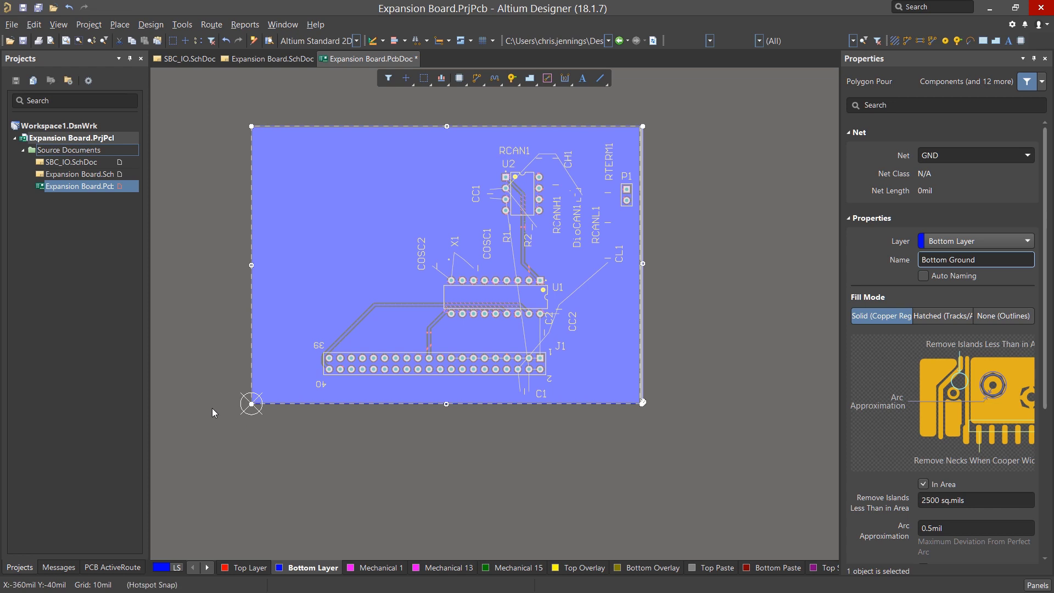
pyautogui.keyDown('ctrl'); pyautogui.scroll(2, 664, 296); pyautogui.keyUp('ctrl')
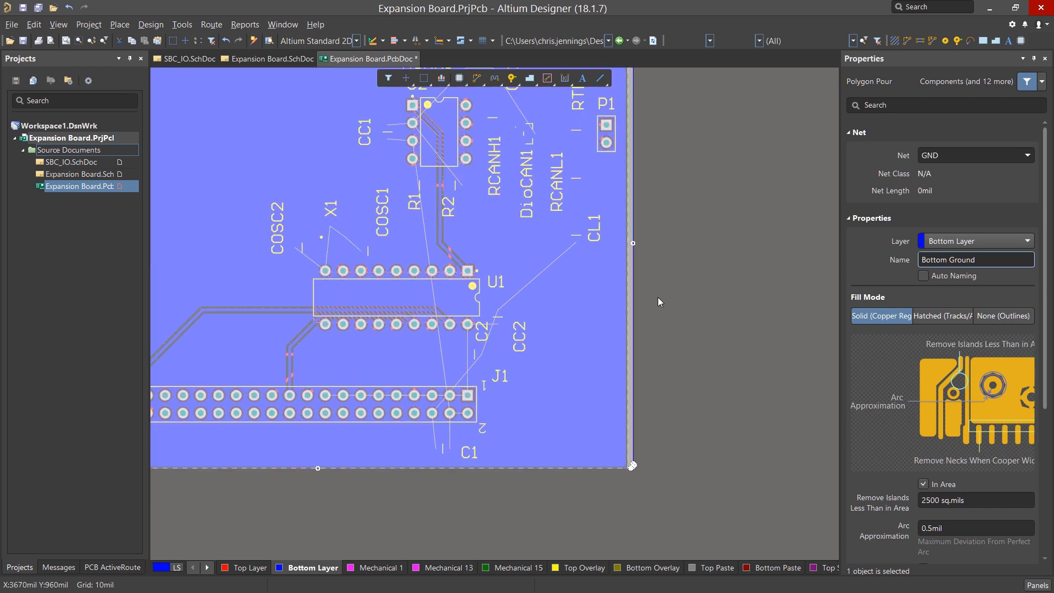
pyautogui.moveTo(634, 307); pyautogui.dragTo(632, 307)
pyautogui.keyDown('ctrl'); pyautogui.scroll(5, 625, 476); pyautogui.keyUp('ctrl')
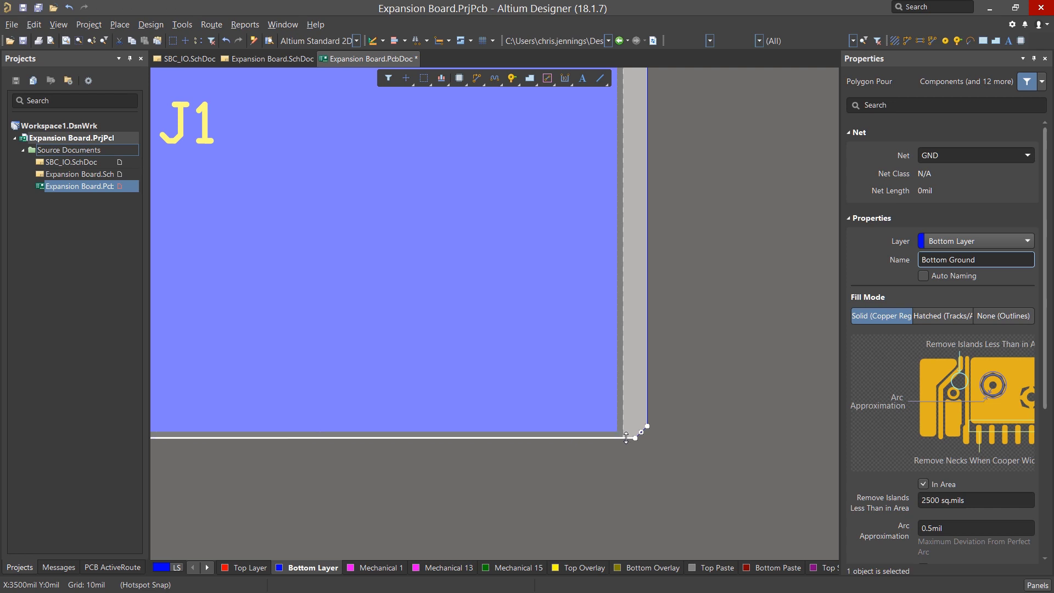
pyautogui.moveTo(627, 435)
pyautogui.mouseDown()
pyautogui.moveTo(620, 426)
pyautogui.moveTo(615, 435)
pyautogui.mouseUp()
pyautogui.moveTo(648, 401); pyautogui.dragTo(622, 401)
pyautogui.scroll(5, 606, 387)
pyautogui.scroll(6, 607, 387)
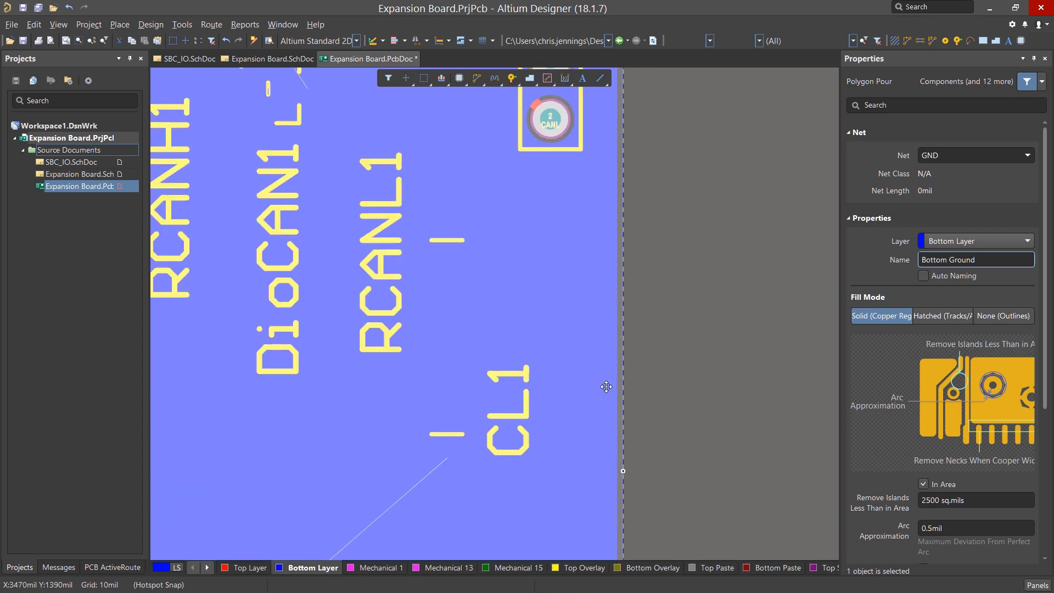
pyautogui.keyDown('shift'); pyautogui.hscroll(-5, 607, 384); pyautogui.keyUp('shift')
pyautogui.keyDown('shift'); pyautogui.hscroll(-10, 593, 380); pyautogui.keyUp('shift')
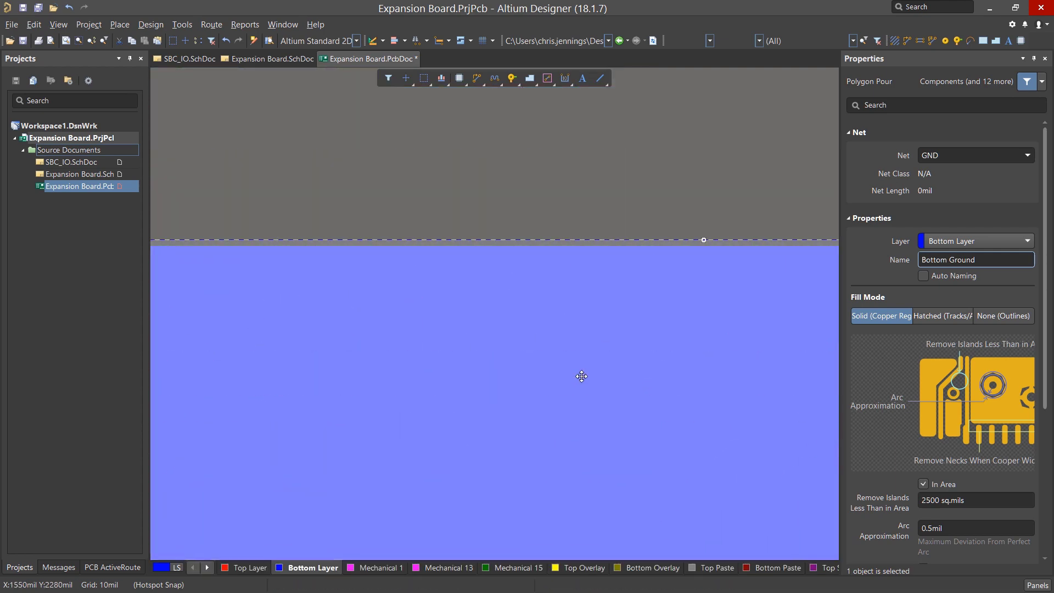
pyautogui.press('v')
pyautogui.press('f')
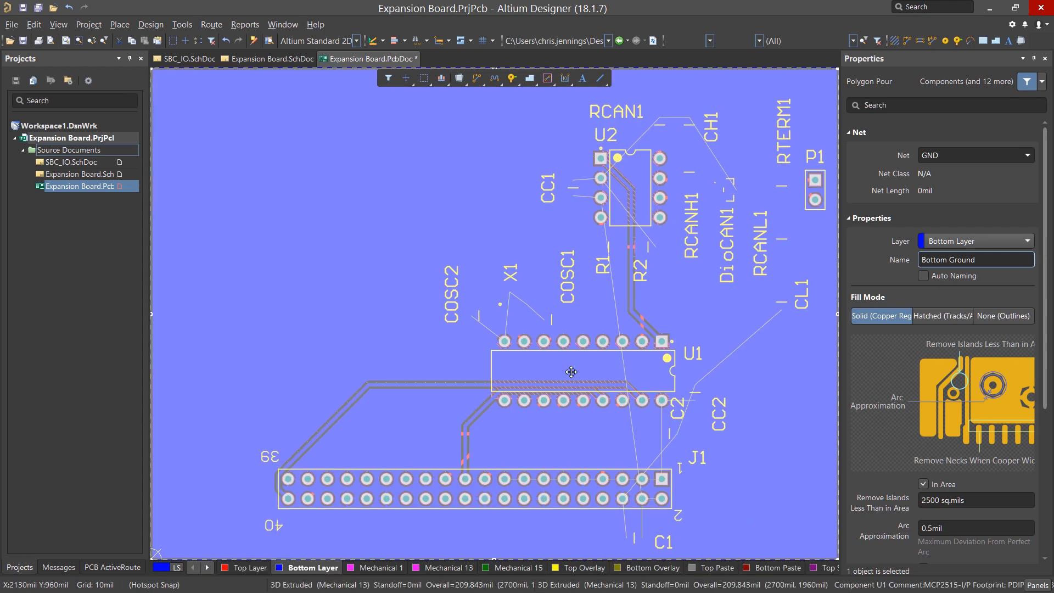
pyautogui.click(176, 280)
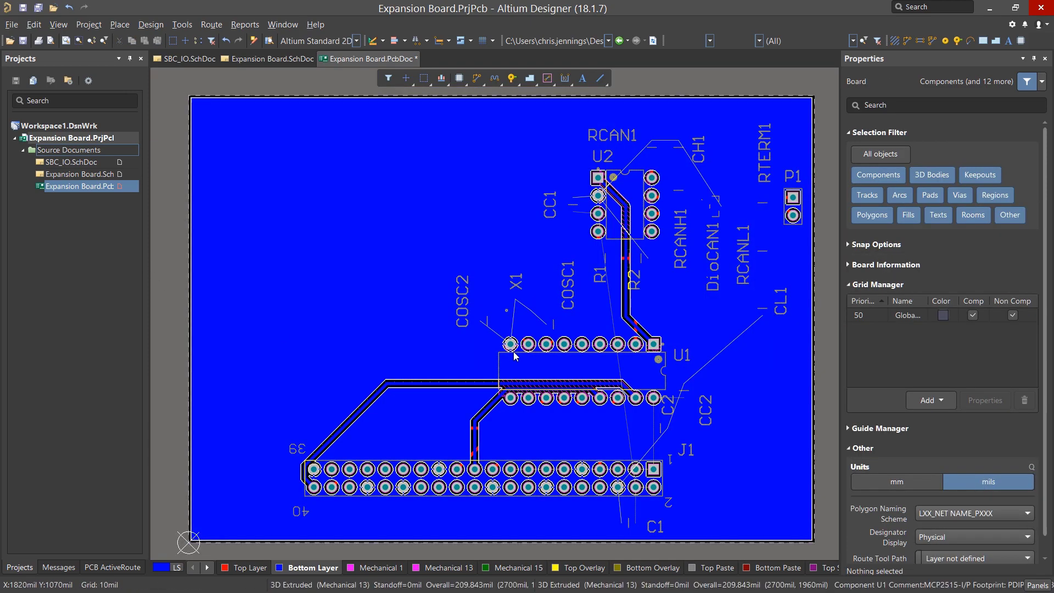
# - Route GND on the top layer from X1 pad 4 to COSC2 pad 2 with a 40 mil track and a via to the bottom layer
pyautogui.keyDown('ctrl'); pyautogui.scroll(3, 501, 355); pyautogui.keyUp('ctrl')
pyautogui.keyDown('ctrl'); pyautogui.scroll(3, 501, 355); pyautogui.keyUp('ctrl')
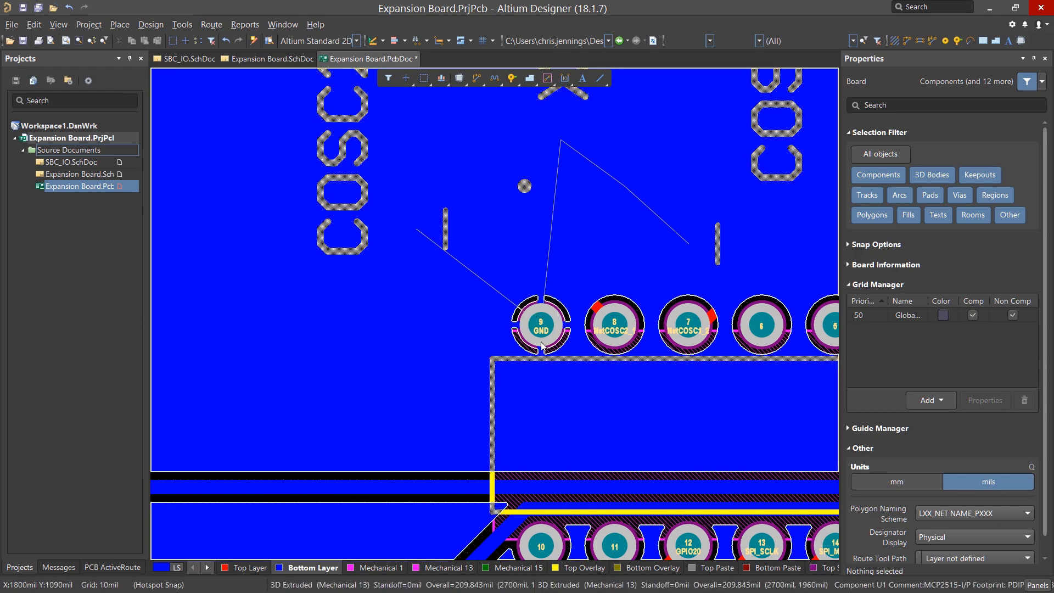
pyautogui.press('v')
pyautogui.press('f')
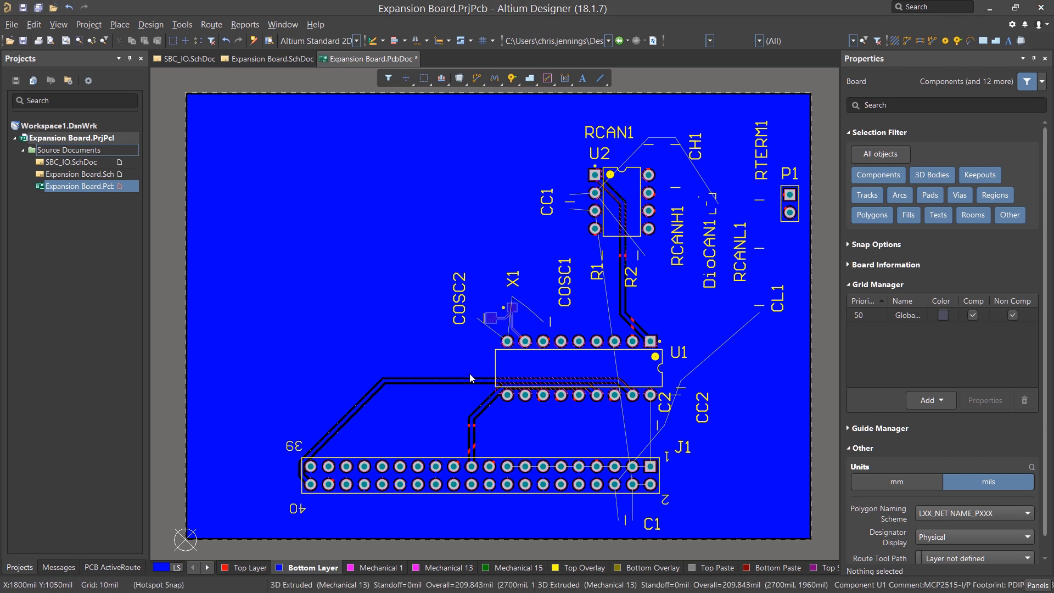
pyautogui.click(268, 567)
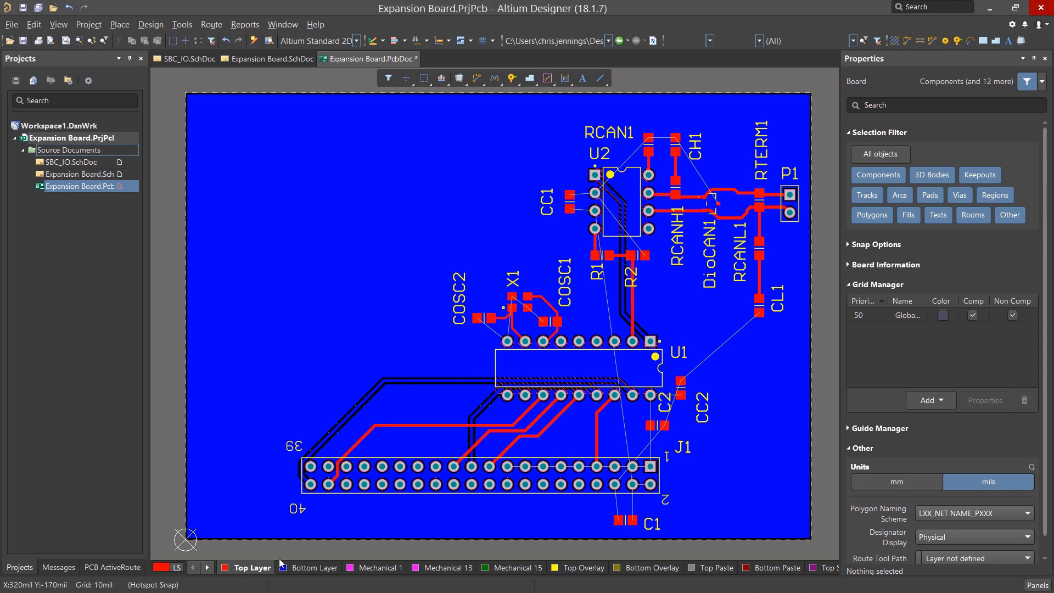
pyautogui.keyDown('ctrl'); pyautogui.scroll(4, 486, 299); pyautogui.keyUp('ctrl')
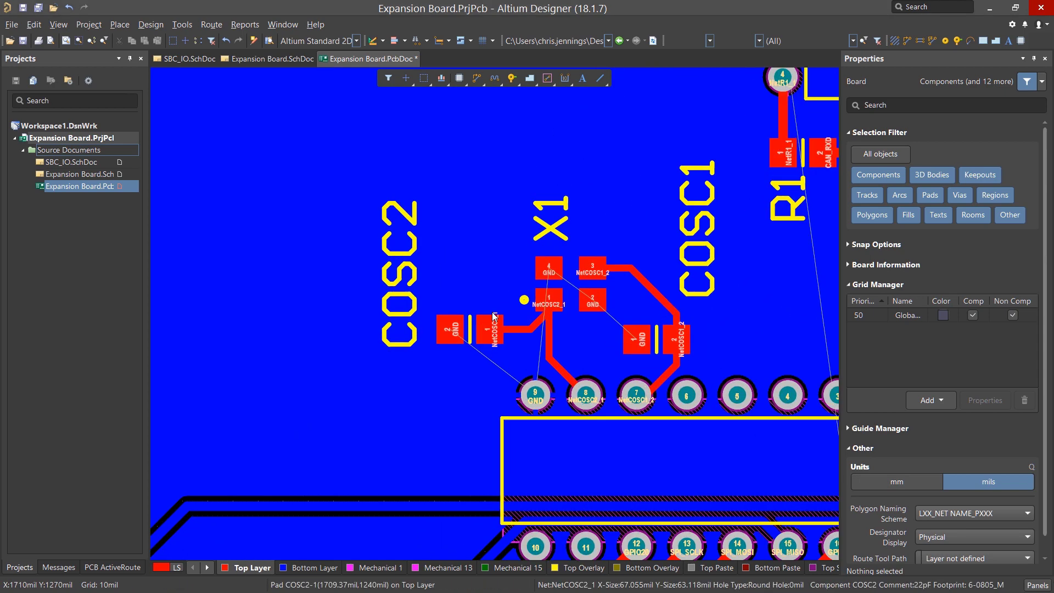
pyautogui.hotkey('ctrl', 'w')
pyautogui.click(567, 253)
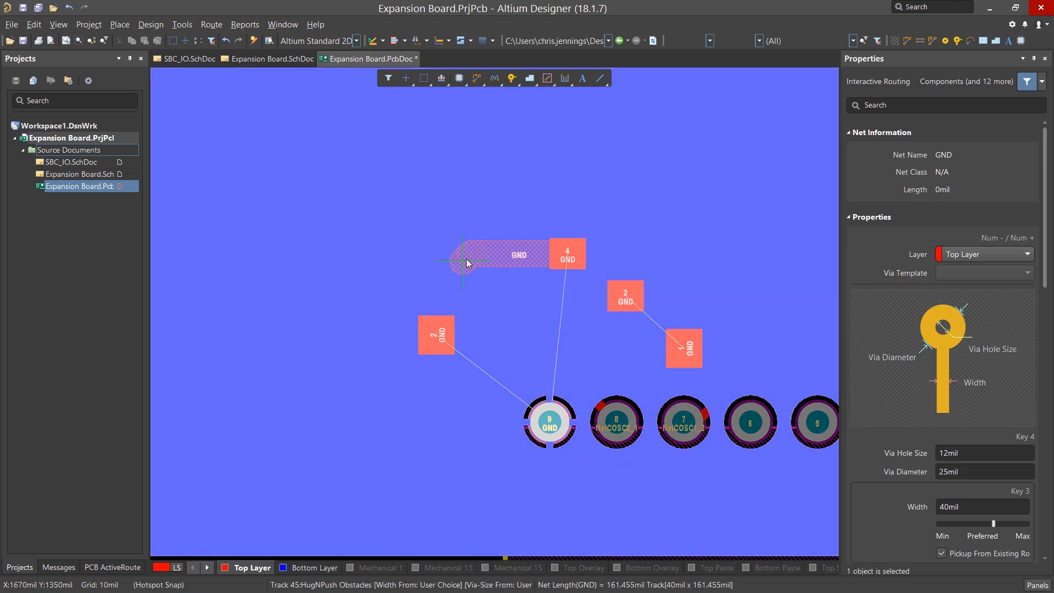
pyautogui.press('KP_Multiply')
pyautogui.click(463, 258)
pyautogui.press('KP_Multiply')
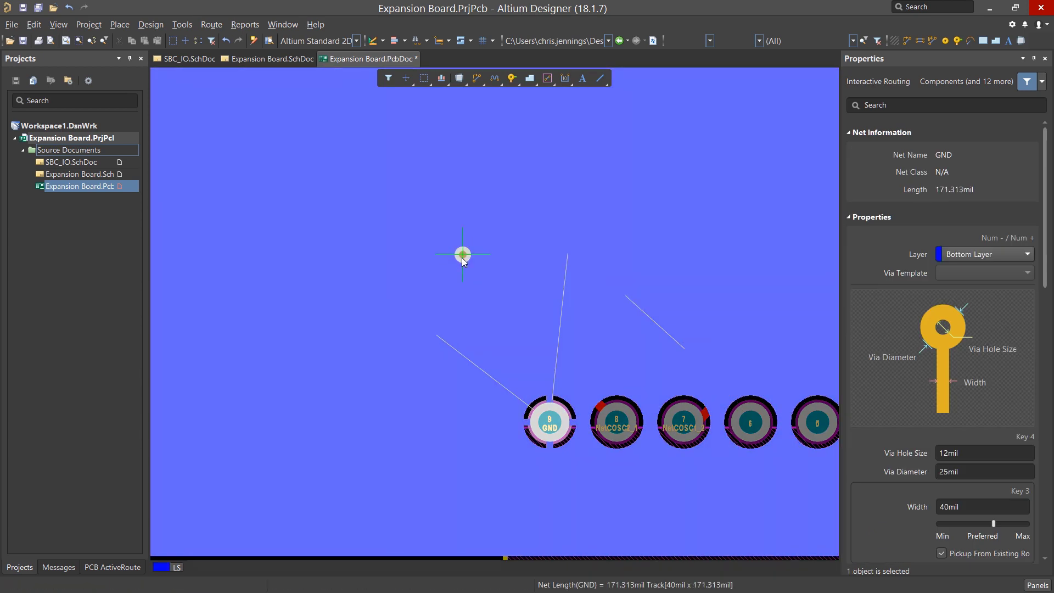
pyautogui.click(434, 336)
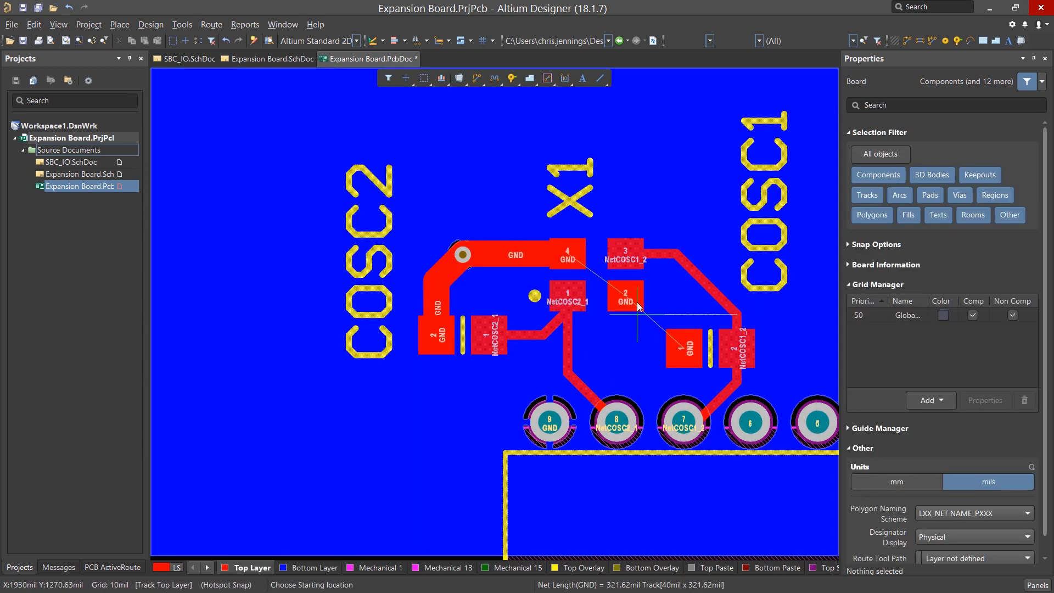
# - Route GND on the top layer from X1 pad 2 to COSC1 pad 1 with a 40 mil track
pyautogui.click(627, 301)
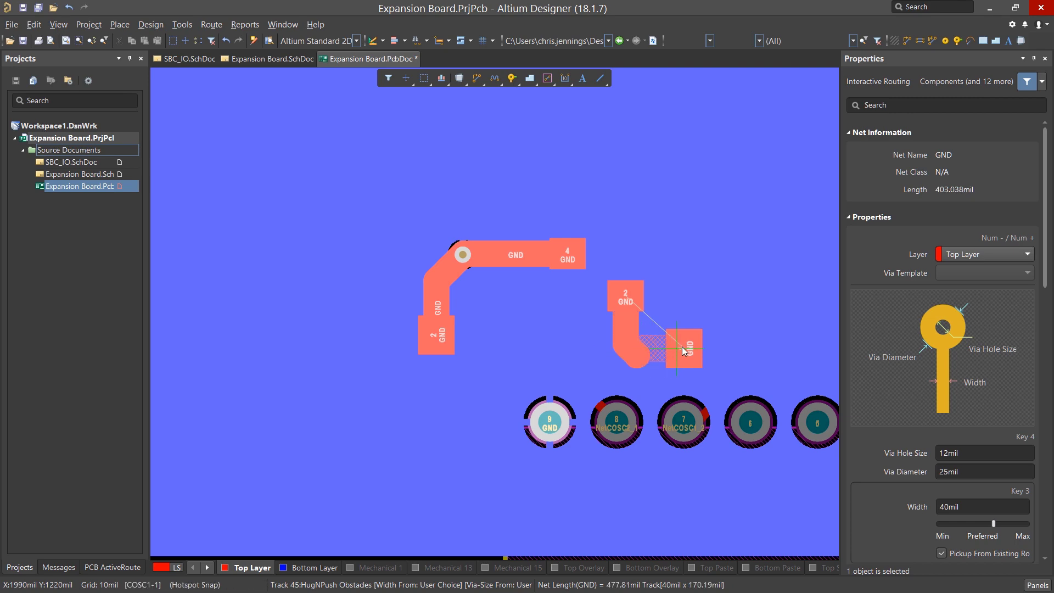
pyautogui.click(683, 349)
pyautogui.rightClick(683, 350)
# - Gloss the GND track between X1 and COSC1, and shift its diagonal segment outward to form a corner
pyautogui.click(639, 351)
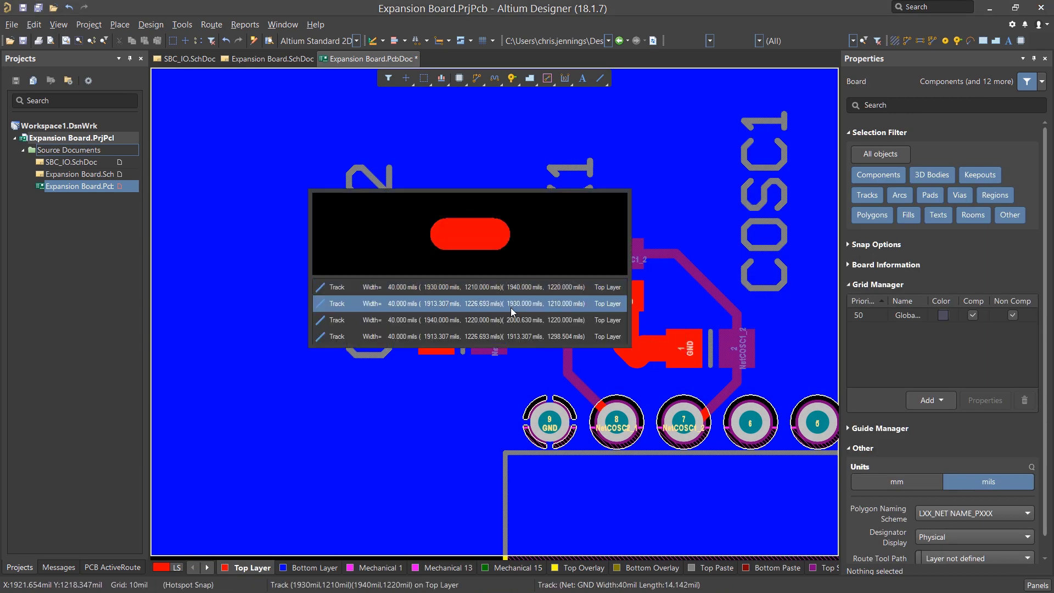
pyautogui.click(464, 291)
pyautogui.press('Tab')
pyautogui.click(211, 24)
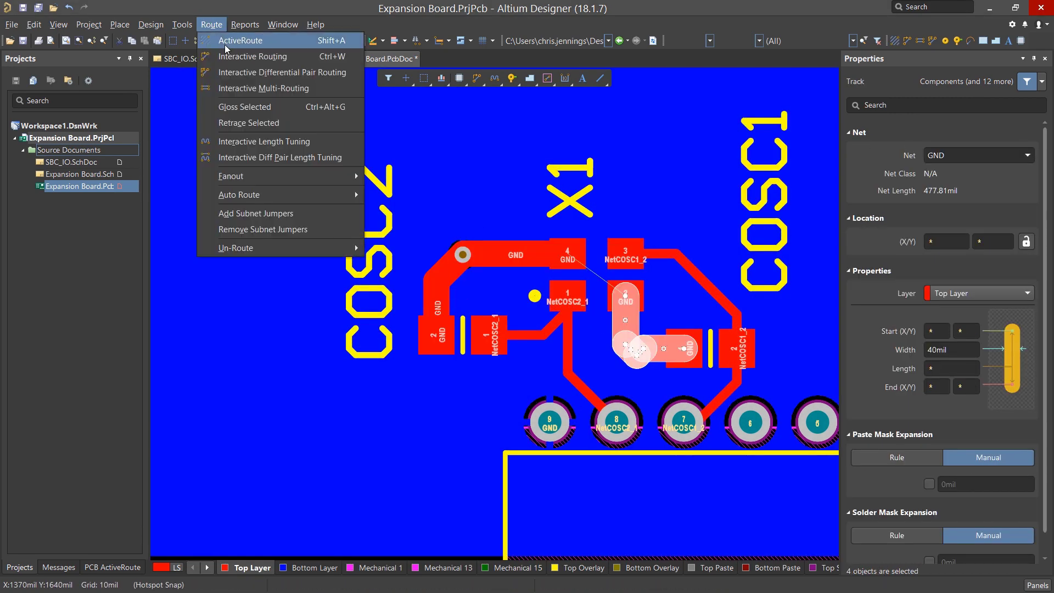
pyautogui.click(236, 89)
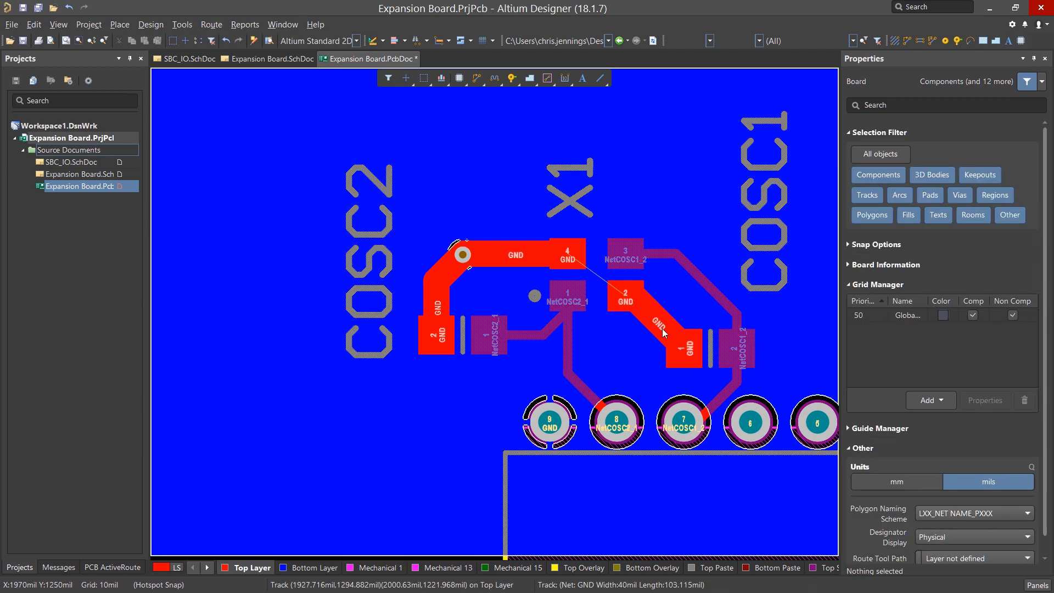
pyautogui.moveTo(661, 326); pyautogui.dragTo(637, 347)
# - Place a via with a new hole size on the corner of the GND track between X1 and COSC1
pyautogui.click(512, 78)
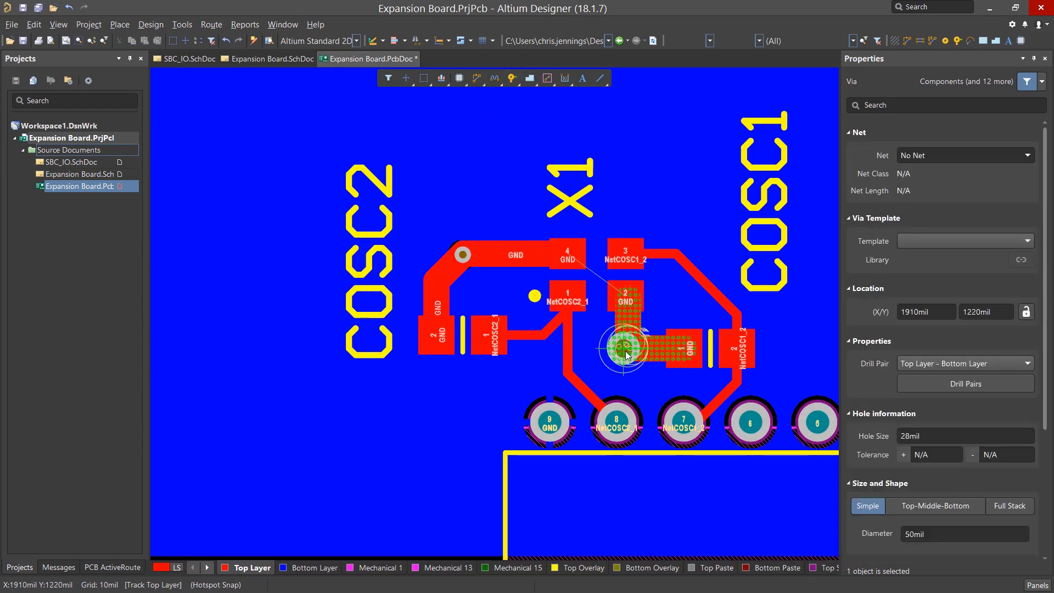
pyautogui.press('Tab')
pyautogui.click(901, 439)
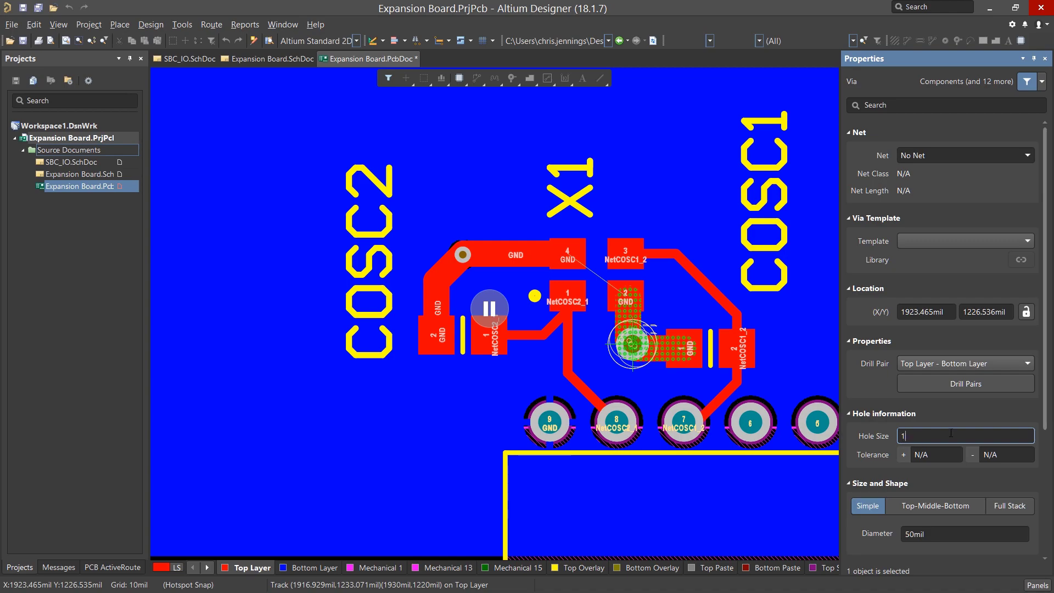
pyautogui.press('Return')
pyautogui.click(632, 344)
pyautogui.rightClick(440, 393)
pyautogui.keyDown('ctrl'); pyautogui.scroll(-6, 440, 393); pyautogui.keyUp('ctrl')
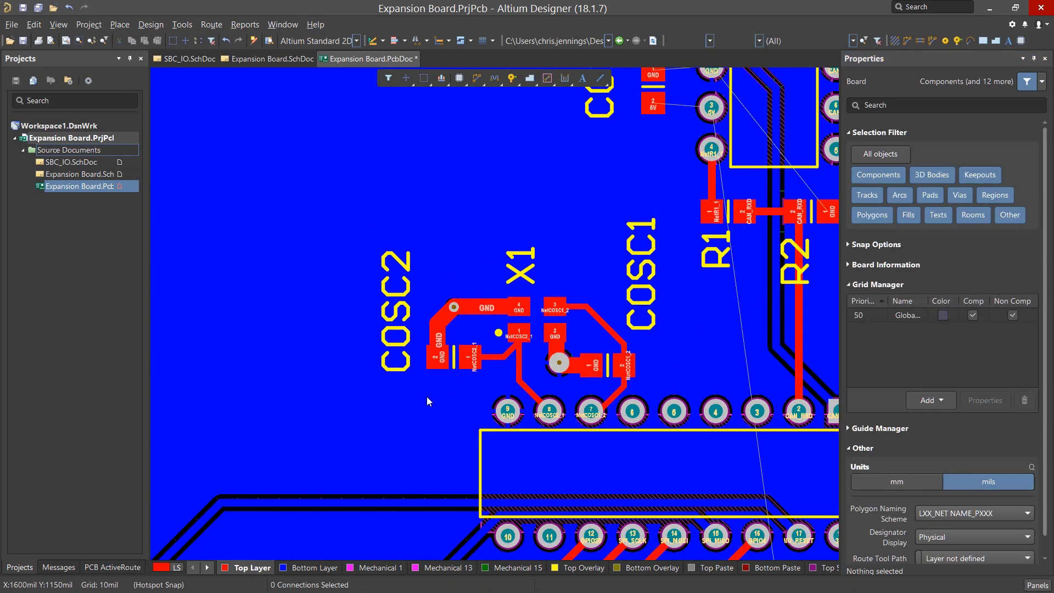
# - Route GND on the top layer from J1 pad 6 to C1's GND pad
pyautogui.keyDown('ctrl'); pyautogui.scroll(6, 700, 505); pyautogui.keyUp('ctrl')
pyautogui.click(477, 78)
pyautogui.scroll(-3, 431, 417)
pyautogui.click(432, 330)
pyautogui.click(444, 433)
pyautogui.scroll(4, 673, 167)
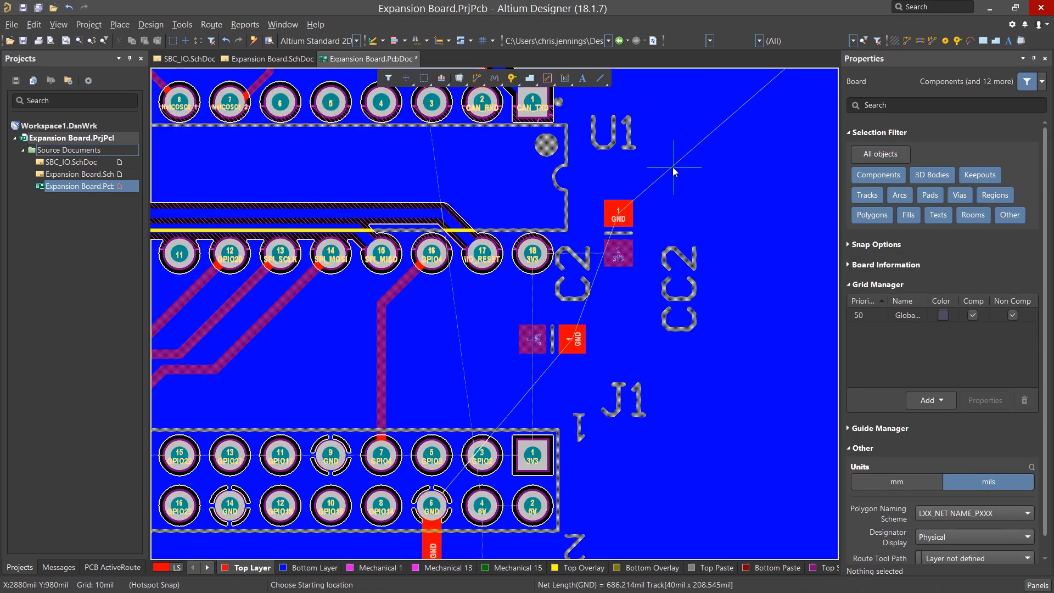
# - Route short 40 mil GND tracks outward on the top layer from CC2 pad 1, ending in a via, and from C2 pad 1
pyautogui.click(619, 214)
pyautogui.click(709, 213)
pyautogui.click(572, 339)
pyautogui.click(652, 337)
pyautogui.rightClick(652, 338)
# - Place a via at the free end of C2's GND track
pyautogui.scroll(1, 653, 338)
pyautogui.click(653, 382)
pyautogui.rightClick(652, 381)
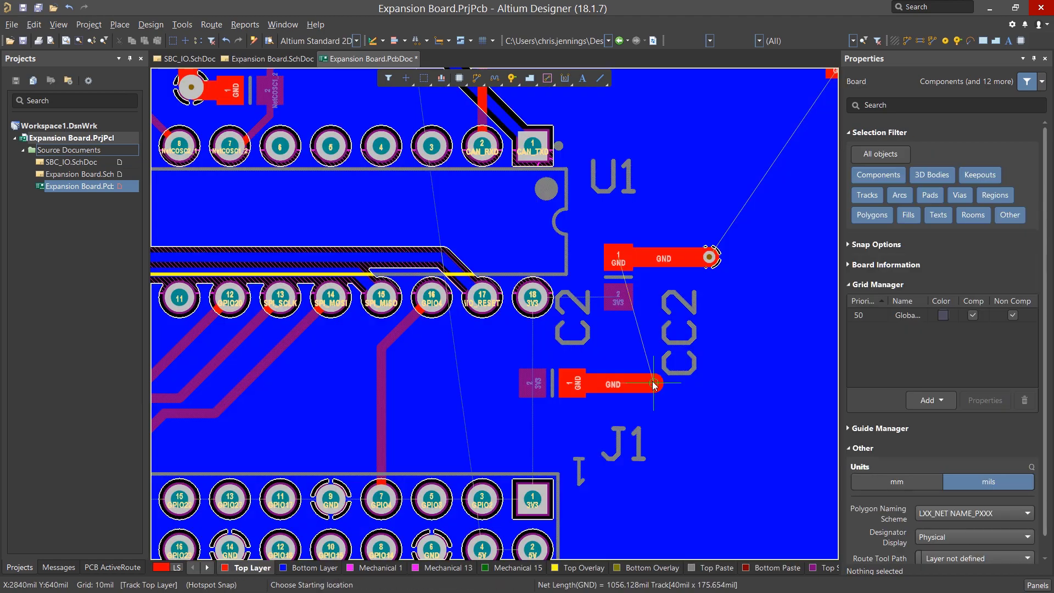
pyautogui.click(652, 382)
# - Route GND on the top layer from RCAN1 pad 1 through CH1 pad 2 to a via beyond CH1
pyautogui.scroll(10, 627, 357)
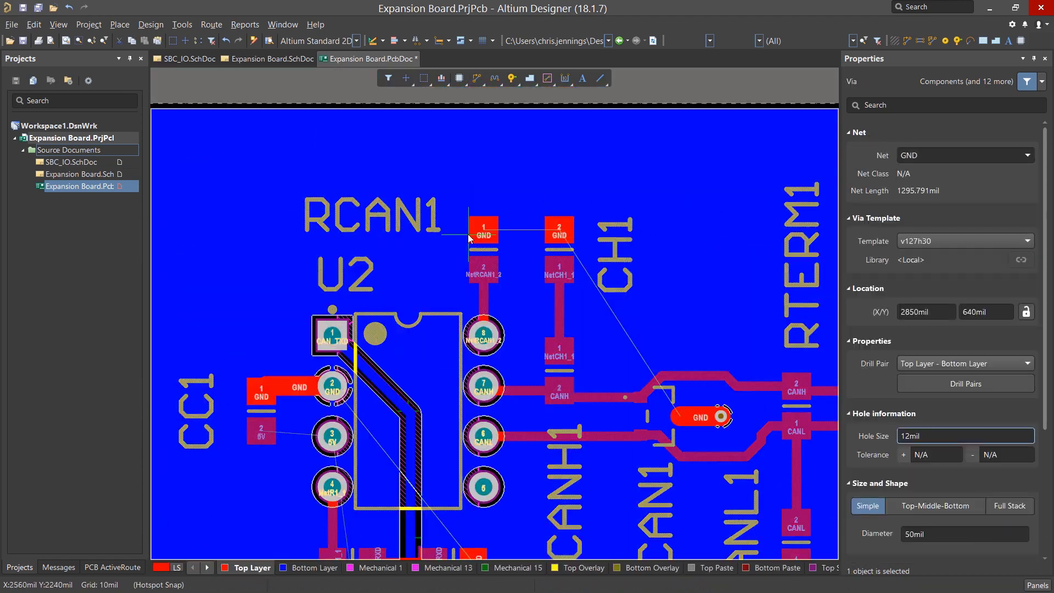
pyautogui.click(564, 235)
pyautogui.click(564, 235)
pyautogui.click(626, 231)
pyautogui.rightClick(626, 231)
# - Route GND from R2's GND pad outward about 80 mil with a 40 mil top-layer track ending in a via
pyautogui.keyDown('ctrl'); pyautogui.scroll(-2, 637, 239); pyautogui.keyUp('ctrl')
pyautogui.scroll(-1, 667, 305)
pyautogui.click(528, 417)
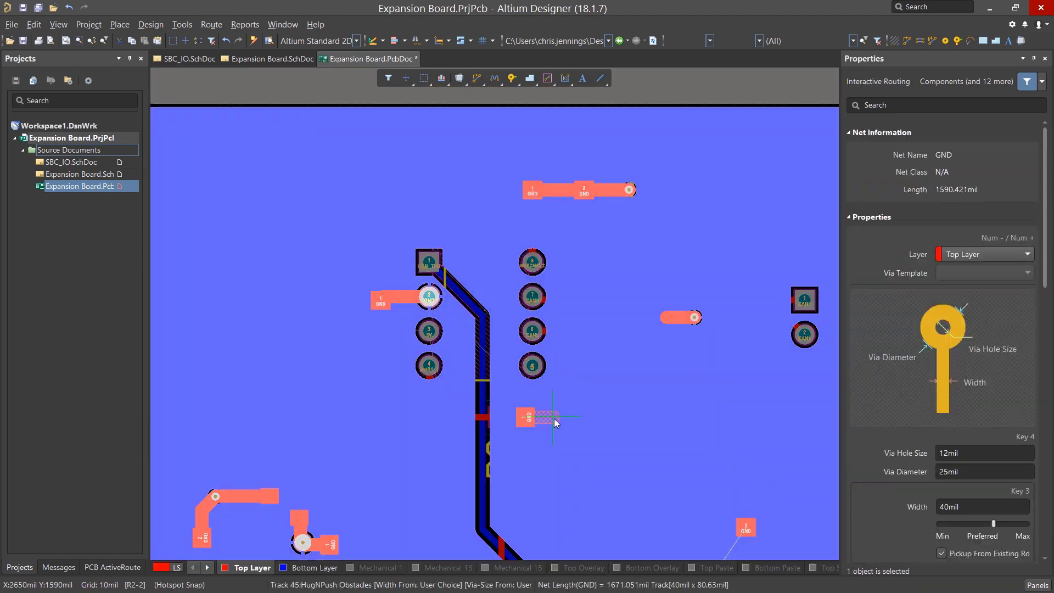
pyautogui.click(554, 418)
pyautogui.rightClick(555, 418)
pyautogui.rightClick(681, 324)
pyautogui.click(680, 319)
pyautogui.click(933, 349)
pyautogui.write('20')
pyautogui.click(255, 322)
pyautogui.moveTo(619, 305); pyautogui.dragTo(530, 174, button='right')
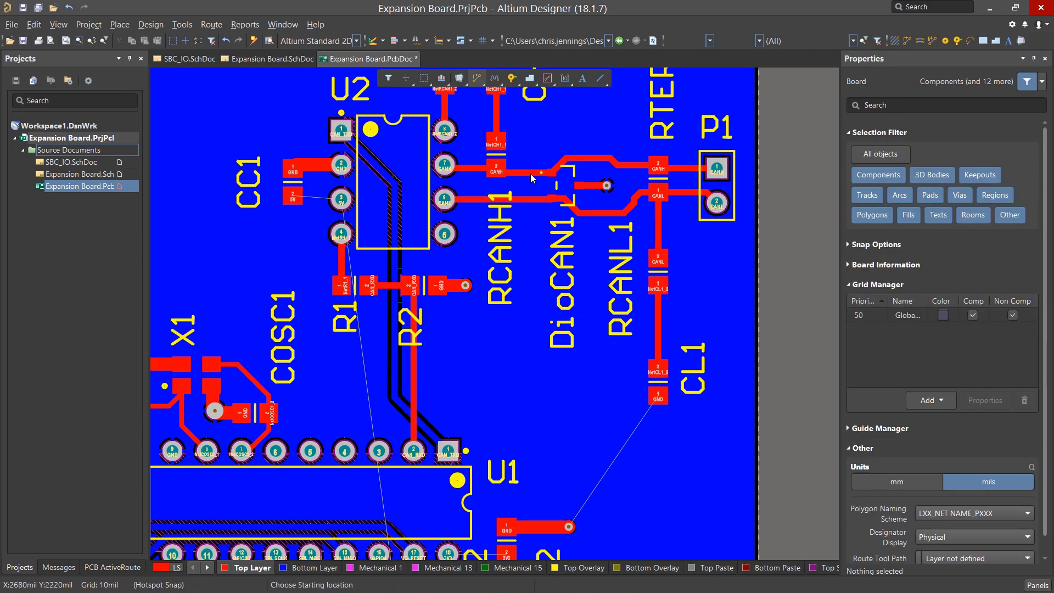
# - Route a short GND track on the top layer from CL1 pad 1 away from CL1, ending in a via
pyautogui.click(658, 396)
pyautogui.press('KP_Multiply')
pyautogui.click(658, 429)
pyautogui.rightClick(659, 431)
pyautogui.rightClick(660, 432)
pyautogui.click(675, 447)
# - Route 5V on the top layer from CC1 pad 2 to U2 pad 3 with a 40 mil track
pyautogui.press('p')
pyautogui.press('t')
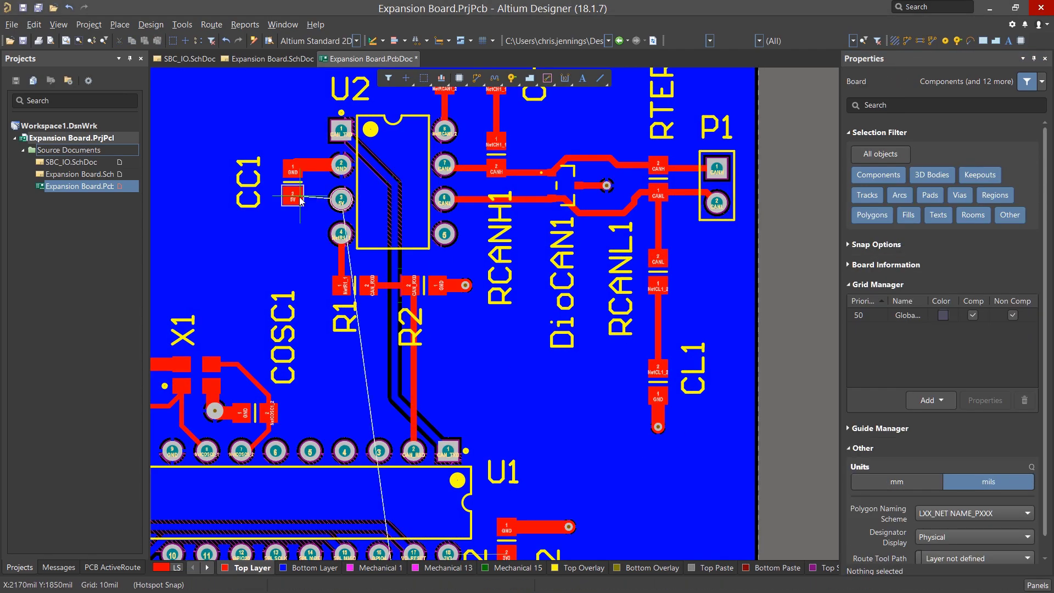
pyautogui.click(296, 198)
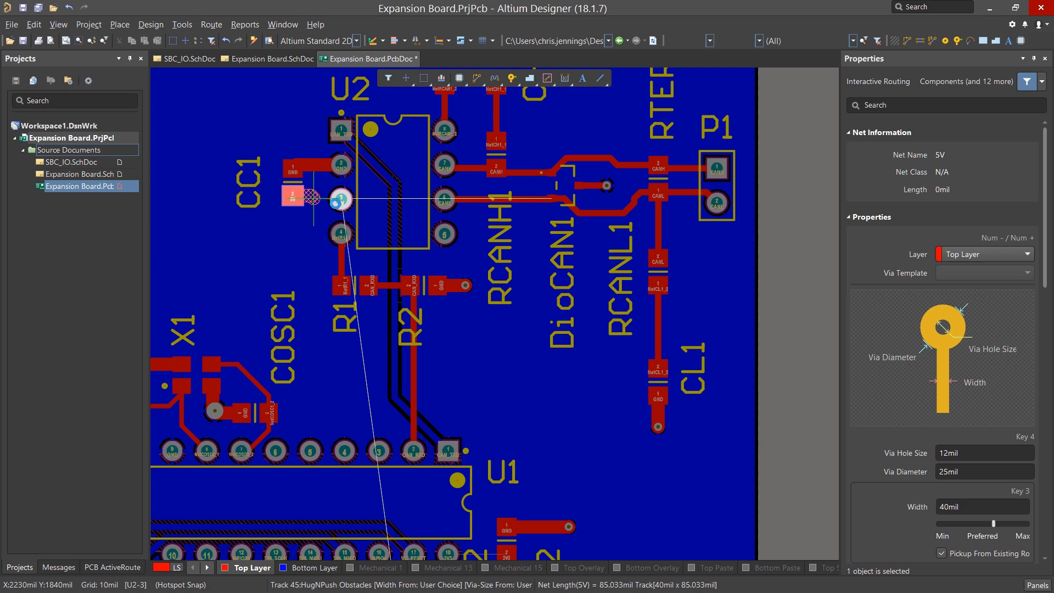
# - Finish the bottom-layer 5V route from J1 pad 2 to U2 pad 3 through a via with a 15 mil hole and 35 mil diameter
pyautogui.keyDown('ctrl'); pyautogui.scroll(-3, 432, 177); pyautogui.keyUp('ctrl')
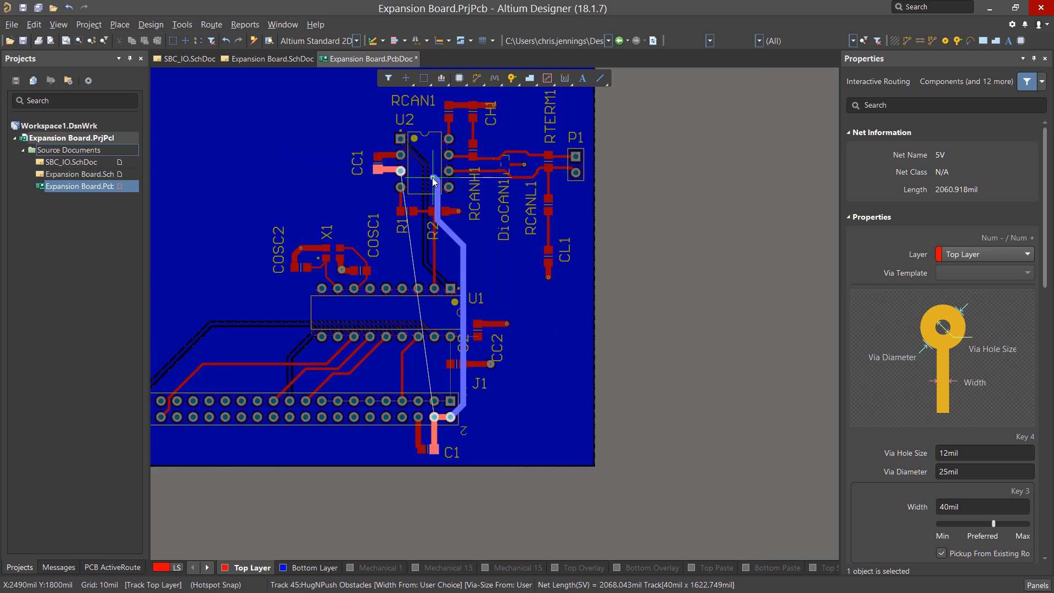
pyautogui.press('Tab')
pyautogui.doubleClick(945, 453)
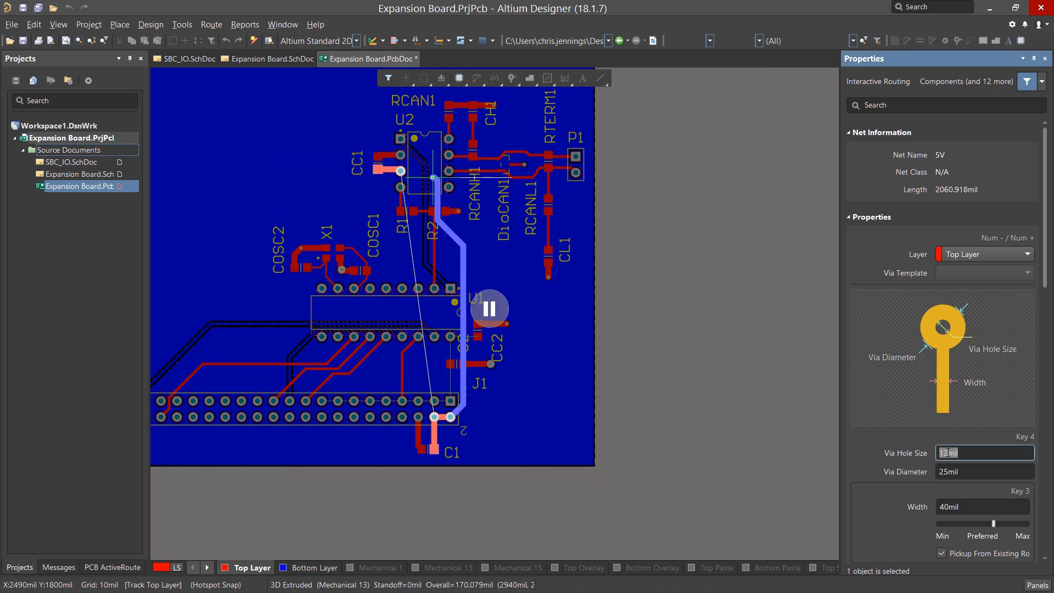
pyautogui.write('15')
pyautogui.press('Tab')
pyautogui.write('35')
pyautogui.press('Return')
pyautogui.click(430, 171)
pyautogui.click(401, 172)
pyautogui.rightClick(401, 171)
# - Route 3V3 from U1 pad 18 to J1 pad 1 on the top layer, and connect J1 pad 17 to it on the bottom layer through a via
pyautogui.keyDown('ctrl'); pyautogui.scroll(3, 415, 204); pyautogui.keyUp('ctrl')
pyautogui.keyDown('ctrl'); pyautogui.scroll(-6, 408, 159); pyautogui.keyUp('ctrl')
pyautogui.press('KP_Multiply')
pyautogui.click(444, 330)
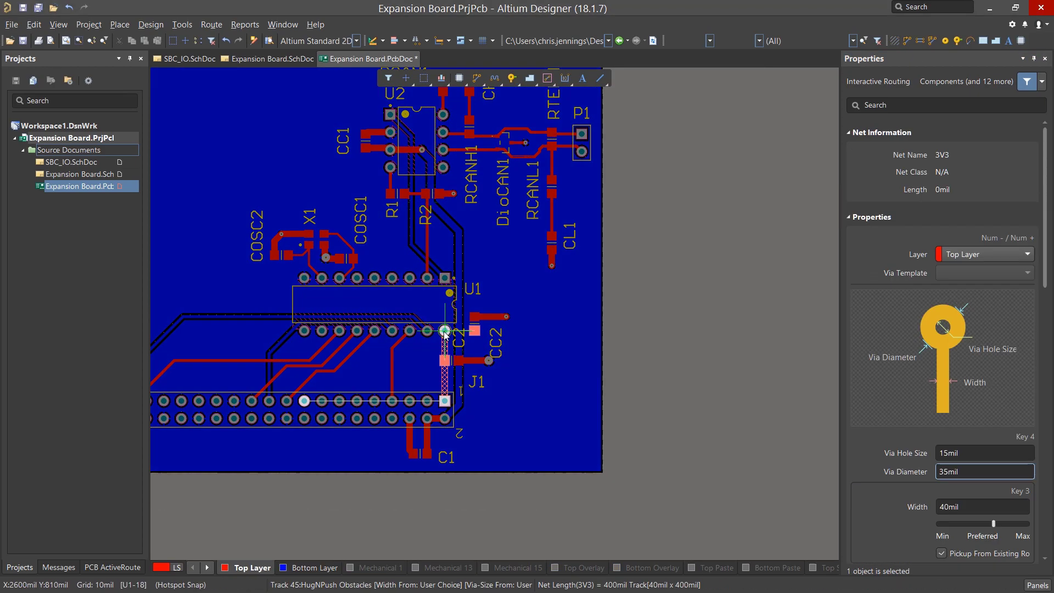
pyautogui.click(445, 399)
pyautogui.click(303, 400)
pyautogui.click(444, 374)
pyautogui.rightClick(444, 374)
pyautogui.keyDown('ctrl'); pyautogui.scroll(-1, 542, 358); pyautogui.keyUp('ctrl')
# - Hide all polygons to examine the routed tracks across the whole board, and show the polygons again
pyautogui.press('v')
pyautogui.press('f')
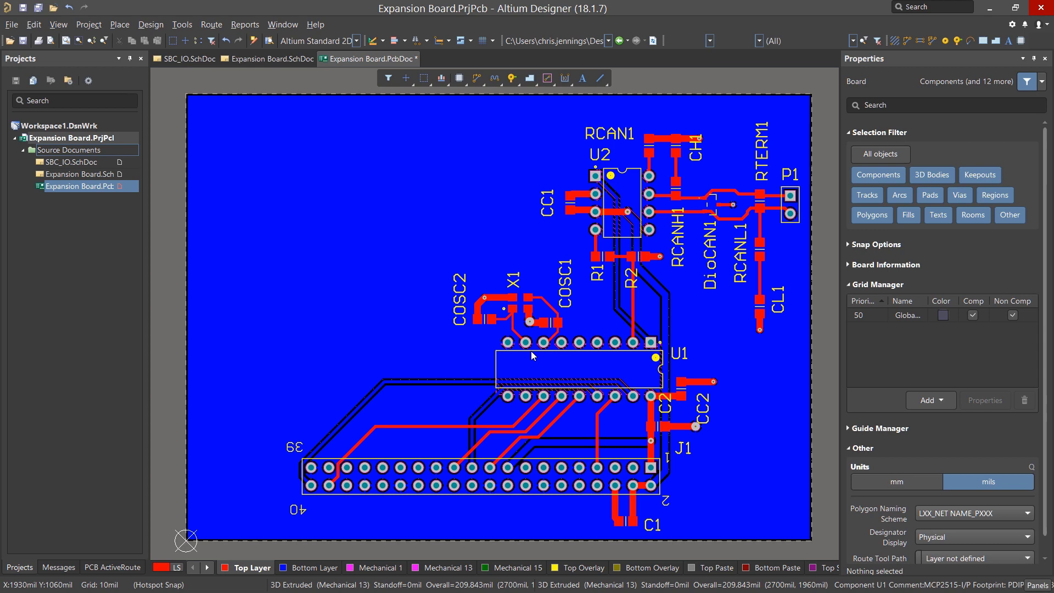
pyautogui.click(1045, 586)
pyautogui.click(960, 573)
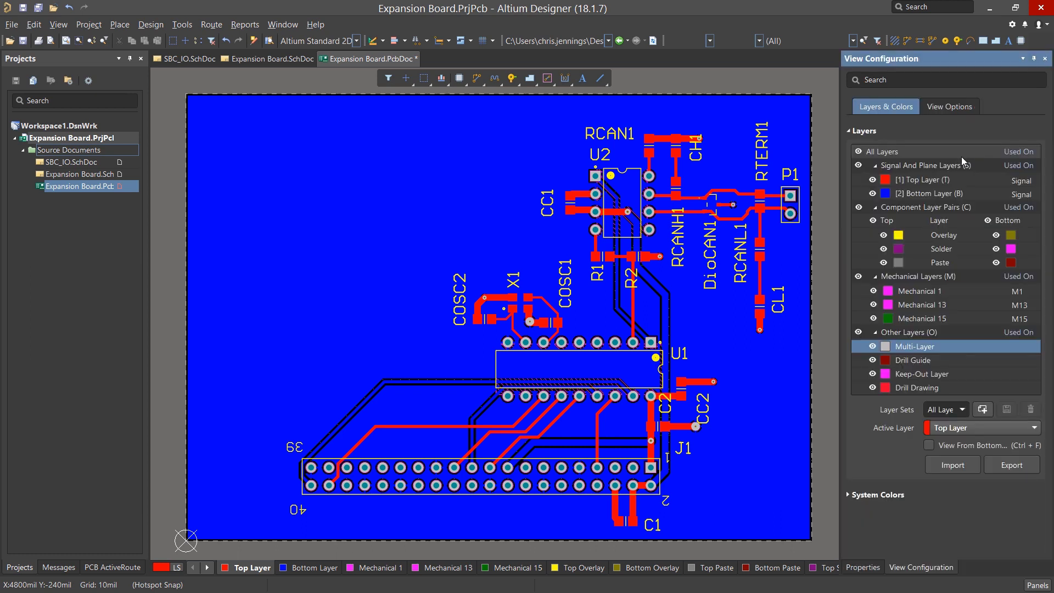
pyautogui.click(945, 108)
pyautogui.click(848, 251)
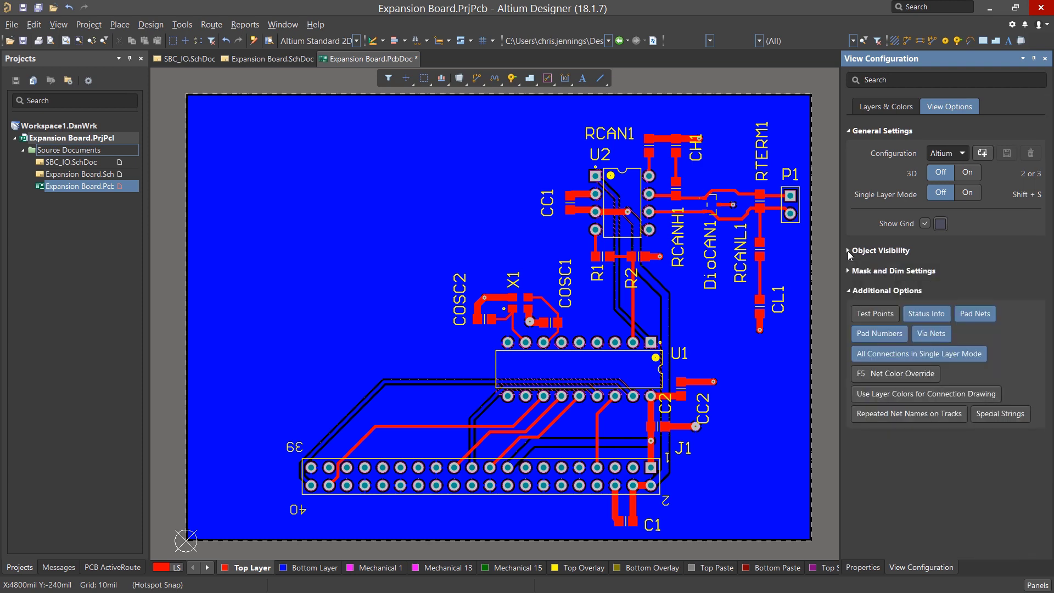
pyautogui.click(849, 252)
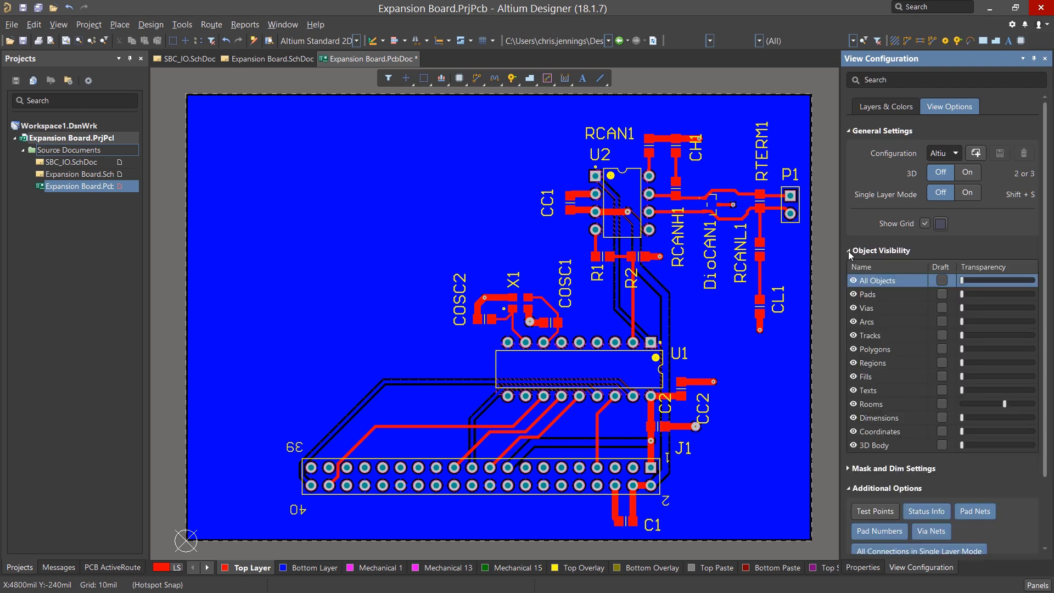
pyautogui.click(853, 350)
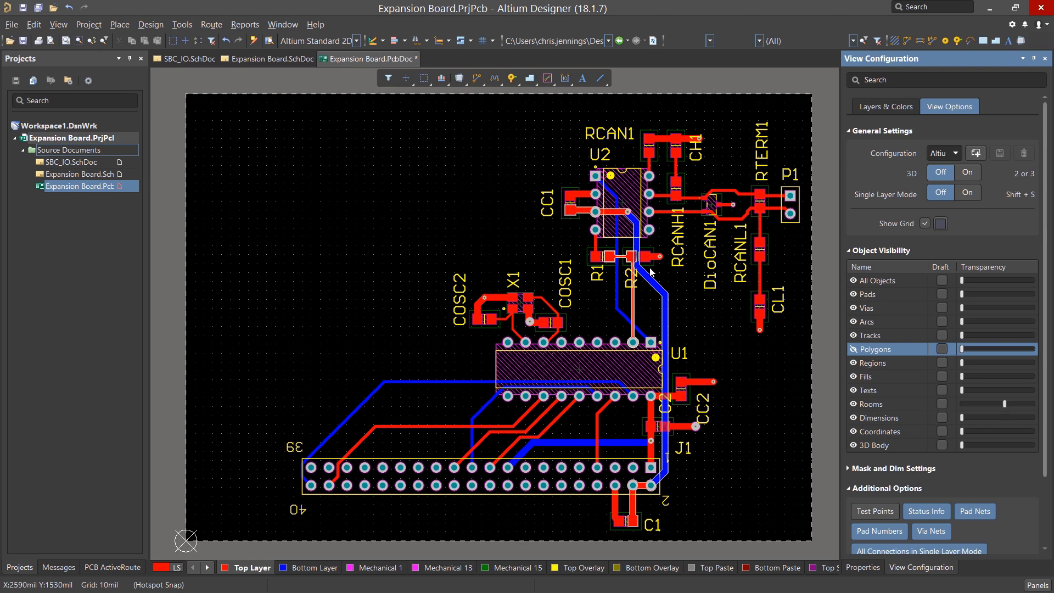
pyautogui.click(853, 350)
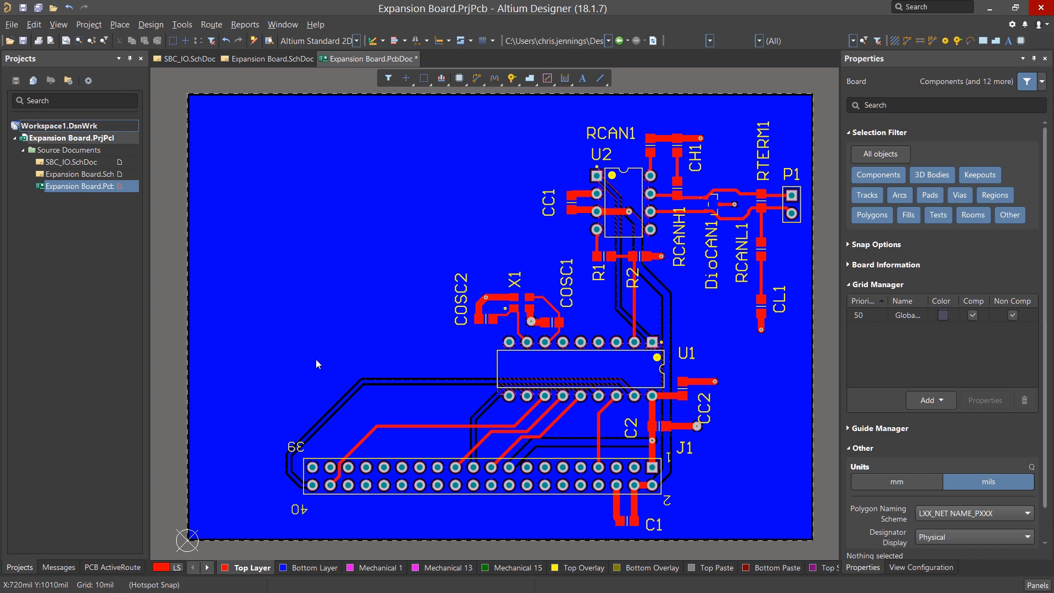
# - Place the text string "CAN bus Expansion" on the Top Overlay layer in the empty board area beyond CC1 and COSC2
pyautogui.press('p')
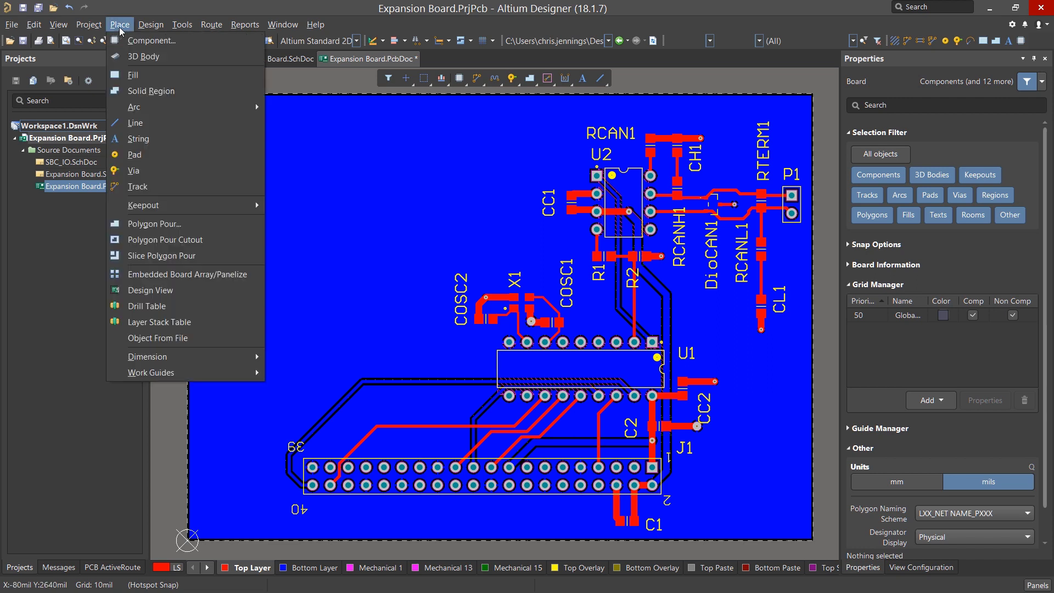
pyautogui.press('s')
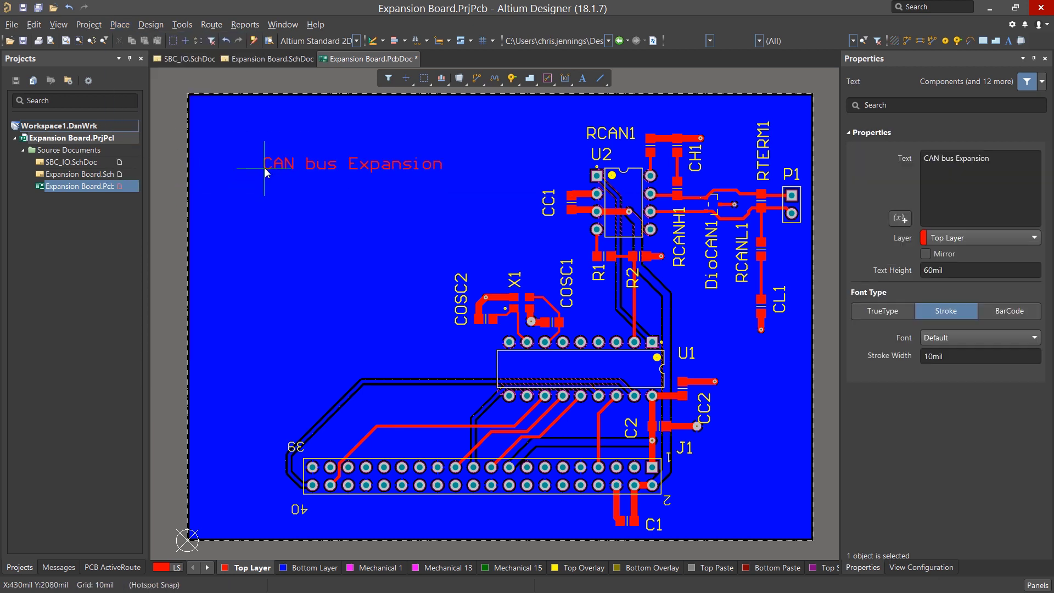
pyautogui.press('Tab')
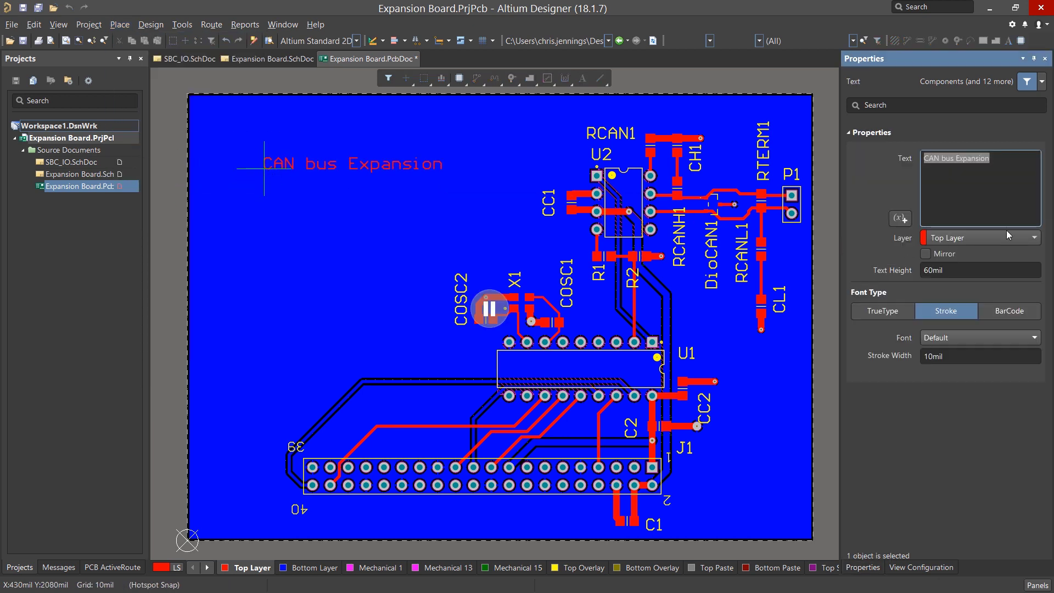
pyautogui.click(1036, 238)
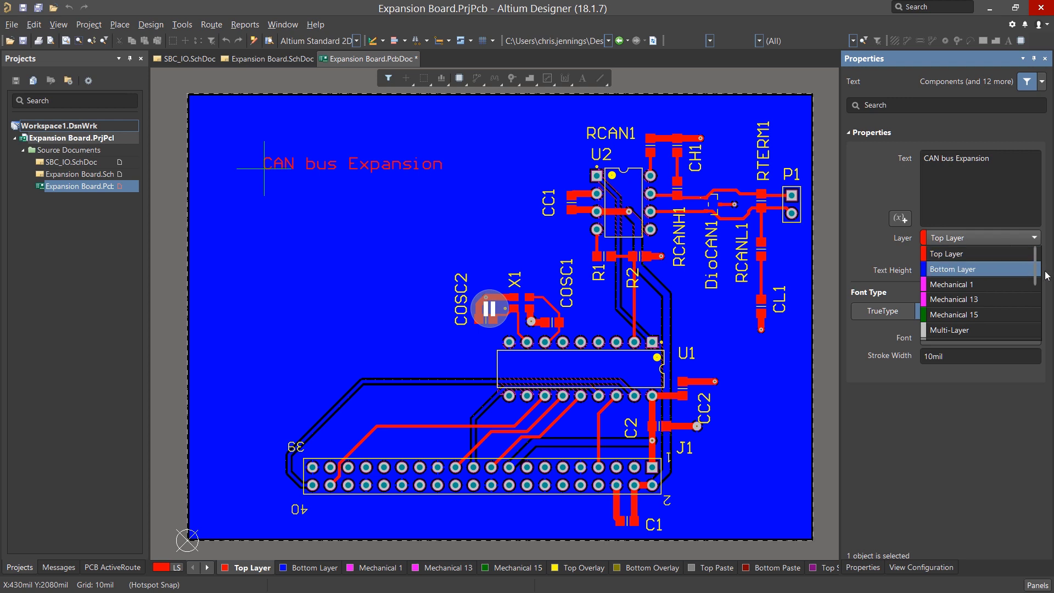
pyautogui.scroll(-1, 1037, 309)
pyautogui.scroll(-1, 1037, 309)
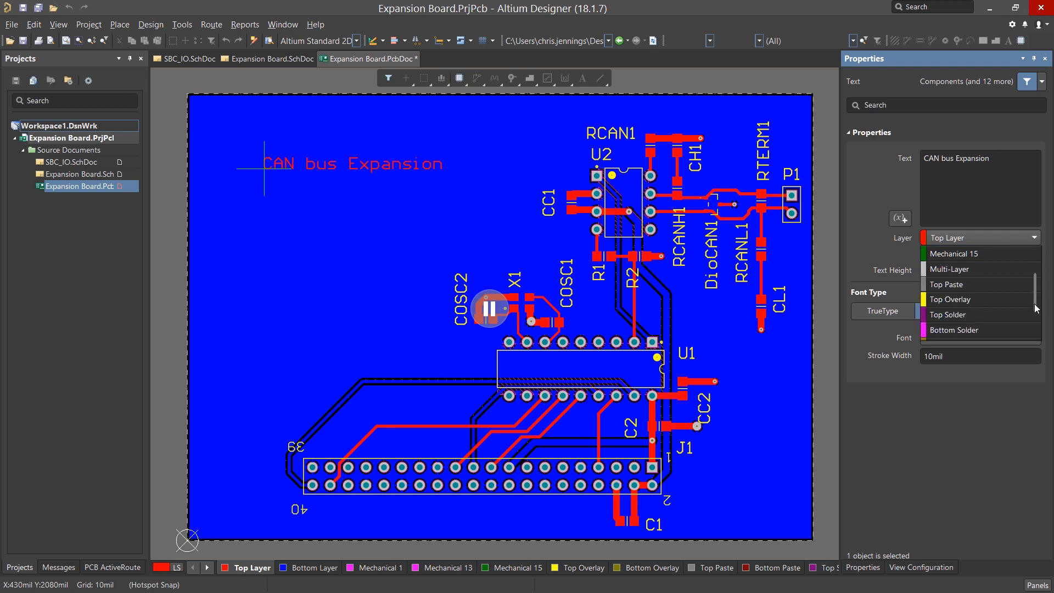
pyautogui.click(987, 301)
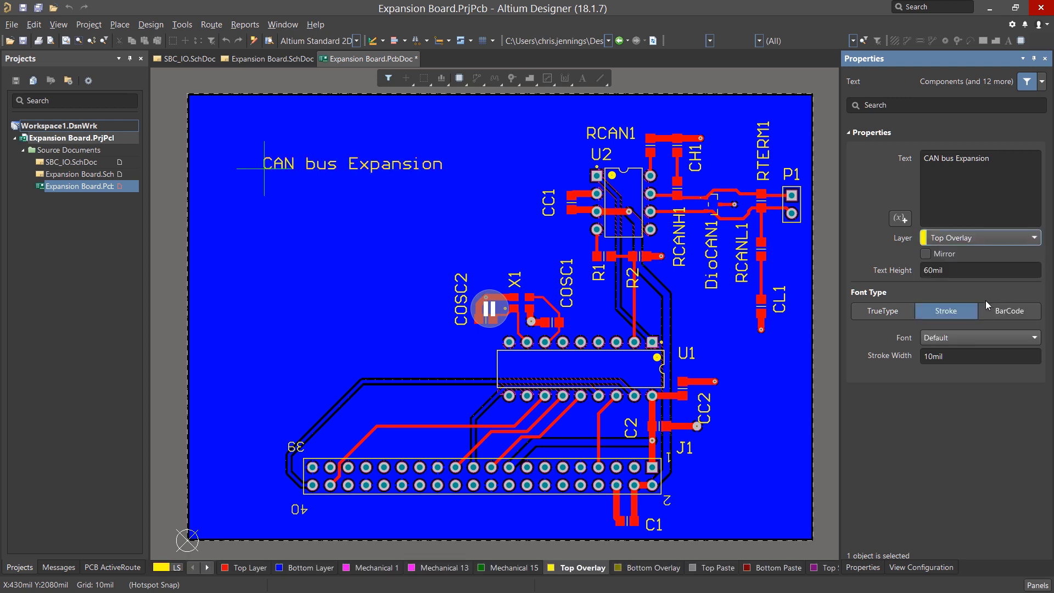
pyautogui.click(260, 173)
pyautogui.press('Escape')
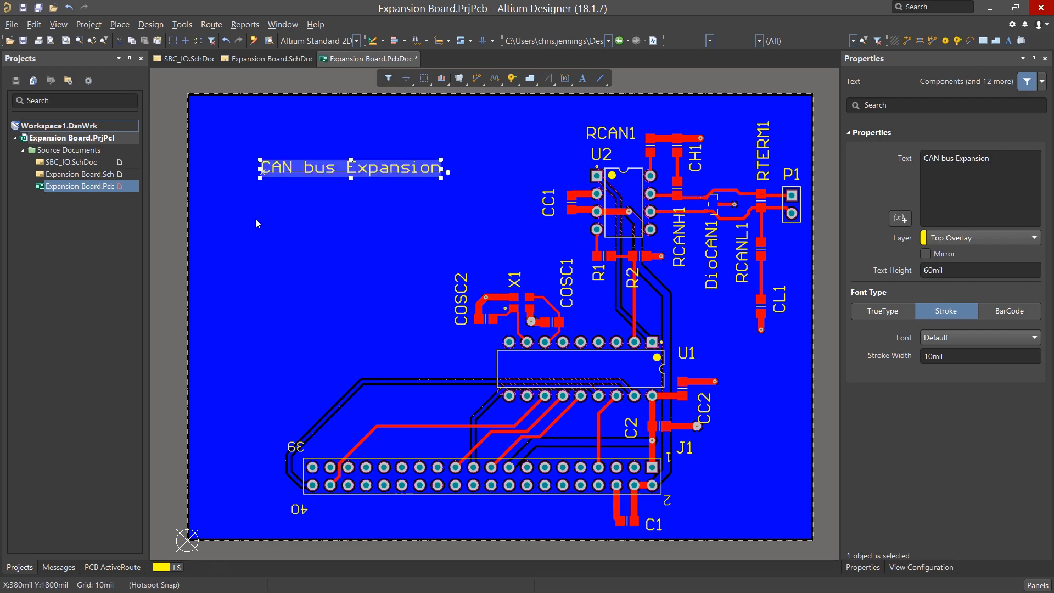